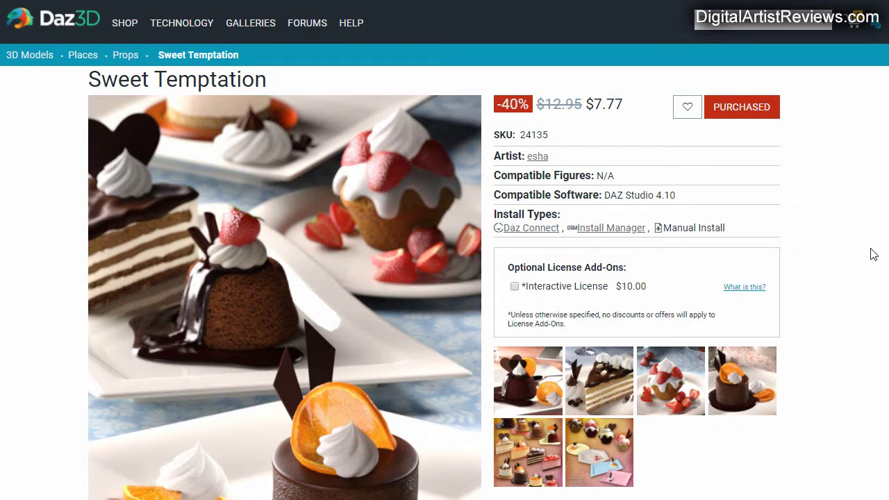
- Review the Sweet Temptation product page, including its preview images, details, and the list of included items and features
scroll(444, 253, down, 1)
scroll(444, 253, up, 1)
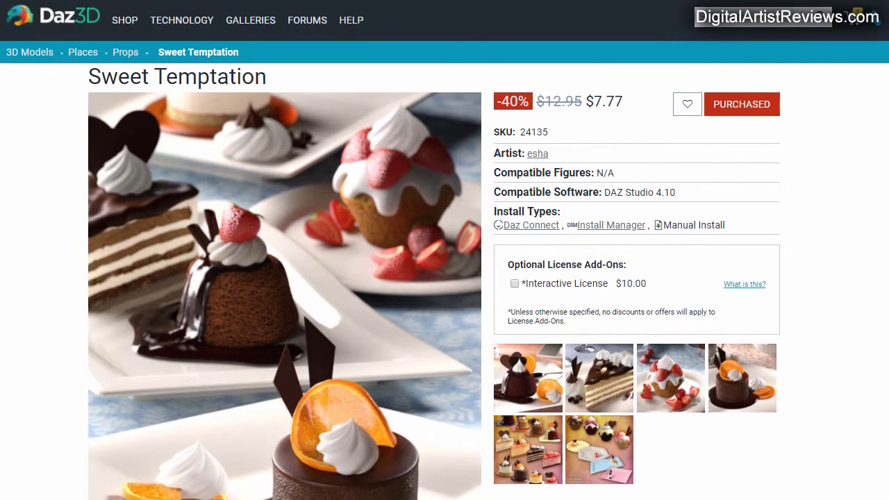
scroll(883, 389, down, 6)
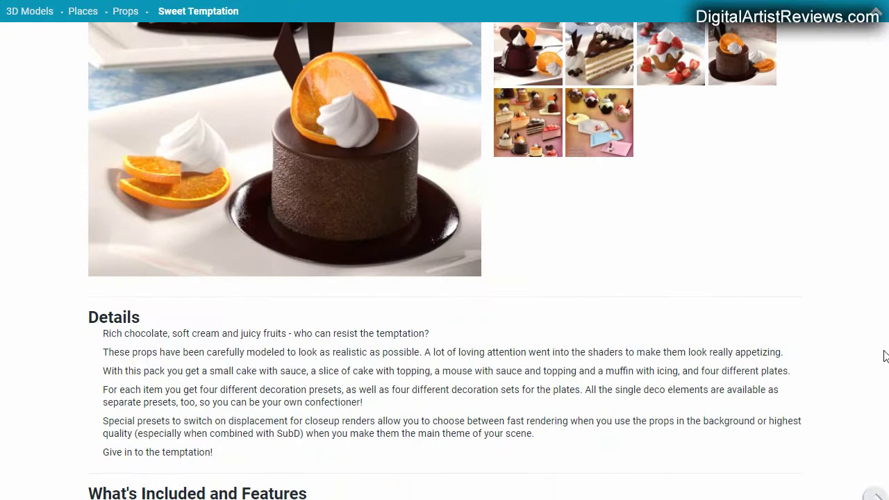
scroll(883, 404, down, 1)
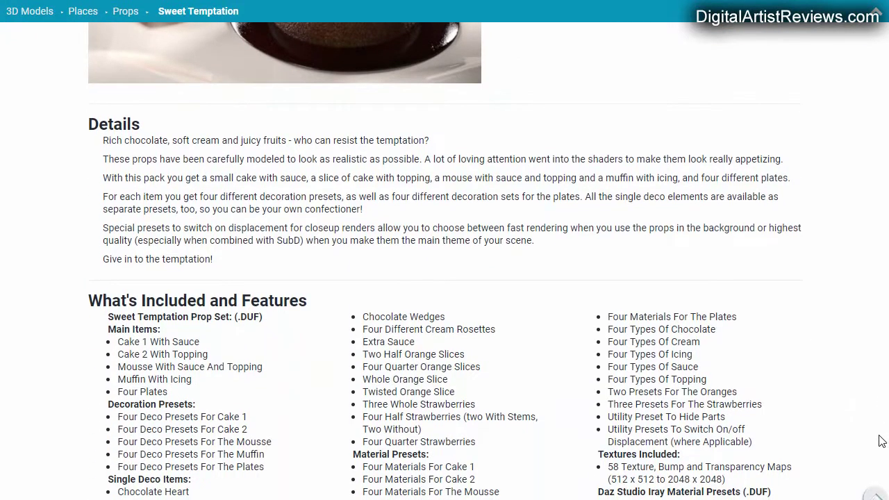
scroll(445, 259, down, 1)
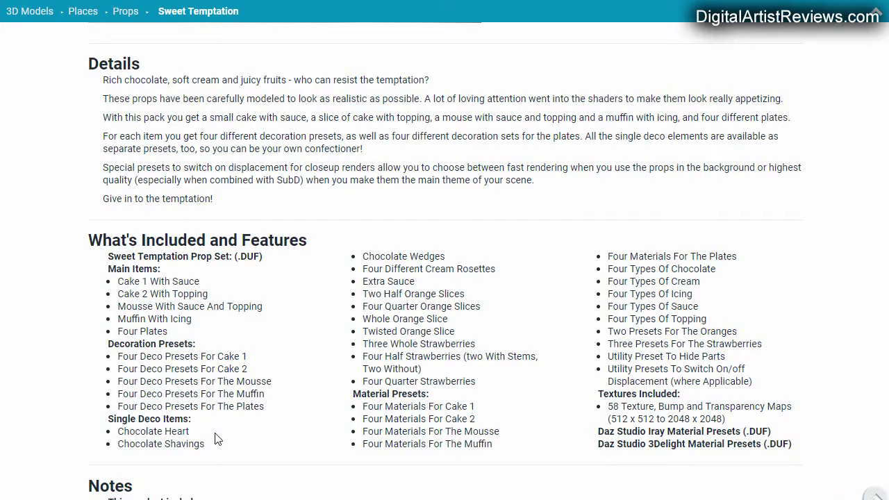
scroll(706, 374, up, 3)
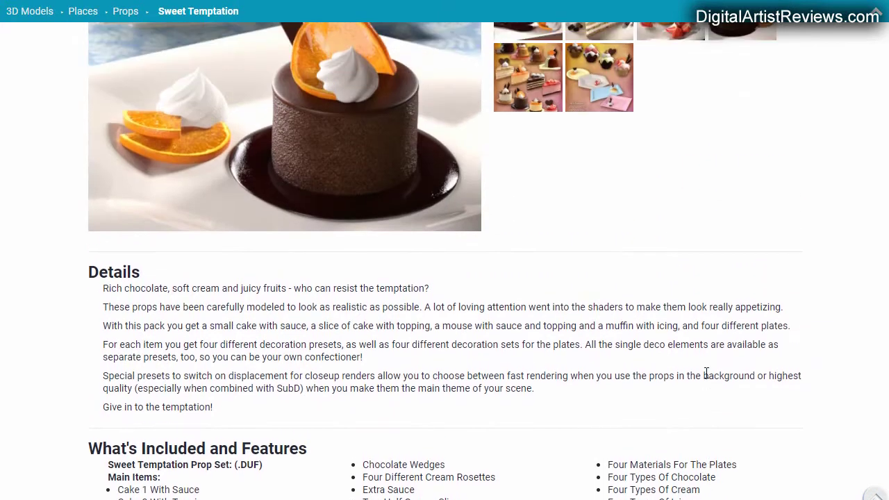
scroll(706, 374, up, 4)
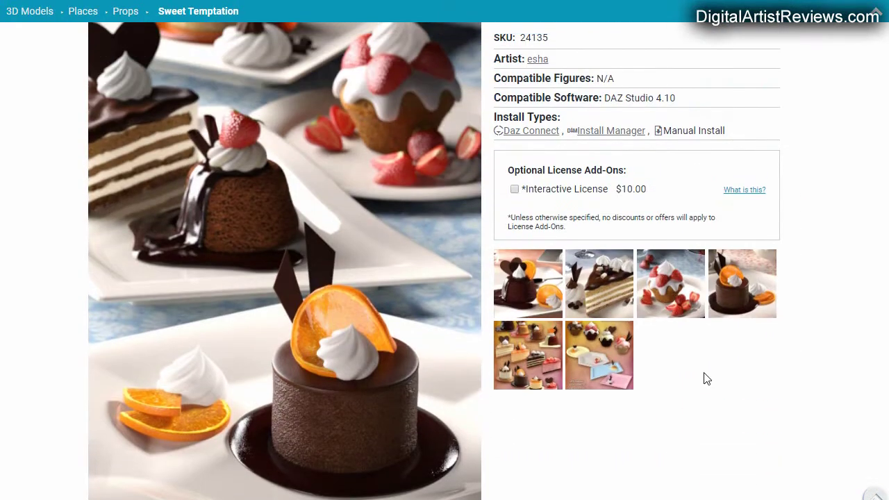
scroll(706, 378, down, 6)
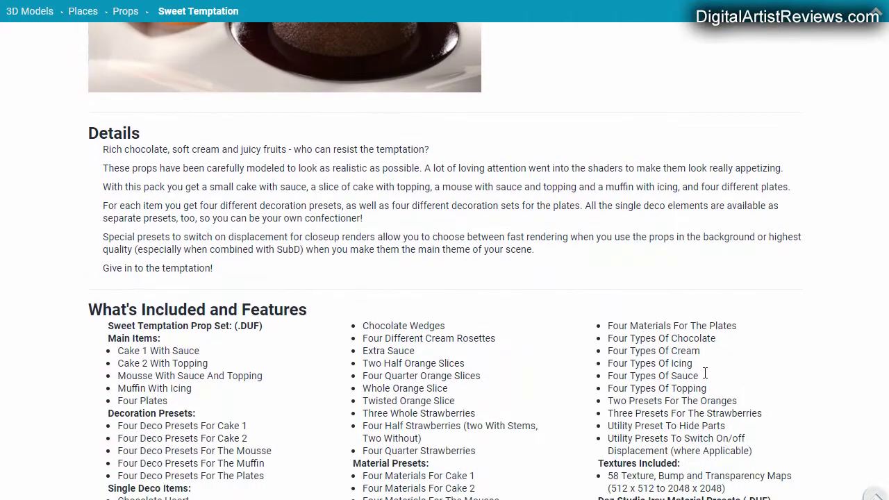
scroll(704, 374, down, 1)
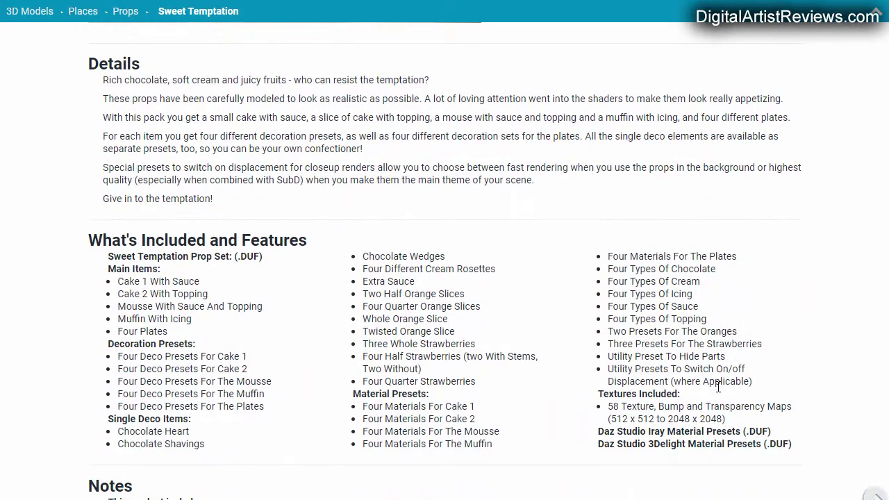
scroll(718, 387, up, 7)
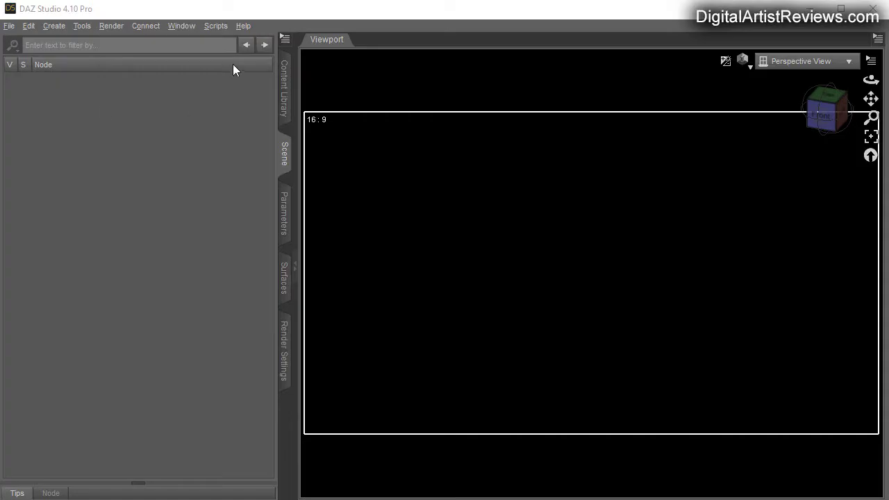
- Switch to DAZ Studio, show the Sweet Temptation folder in the content library and widen the pane to fit four thumbnails per row
click(284, 90)
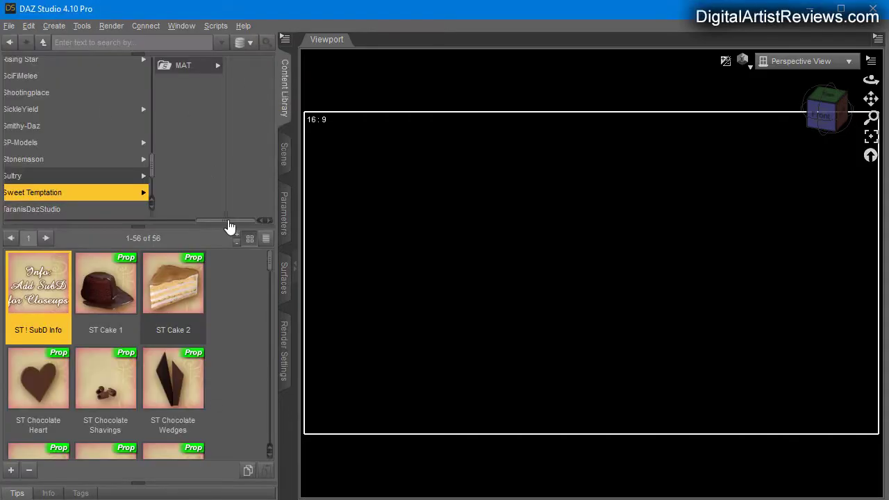
drag(229, 222, 18, 229)
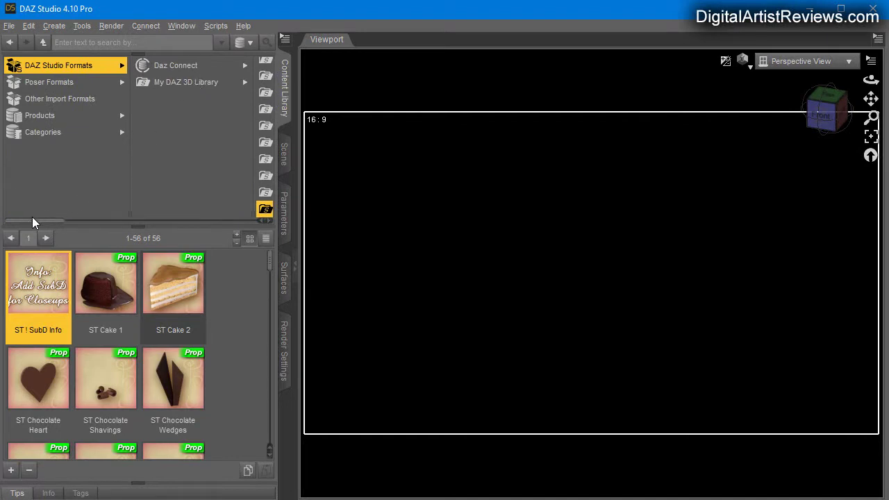
drag(43, 221, 254, 236)
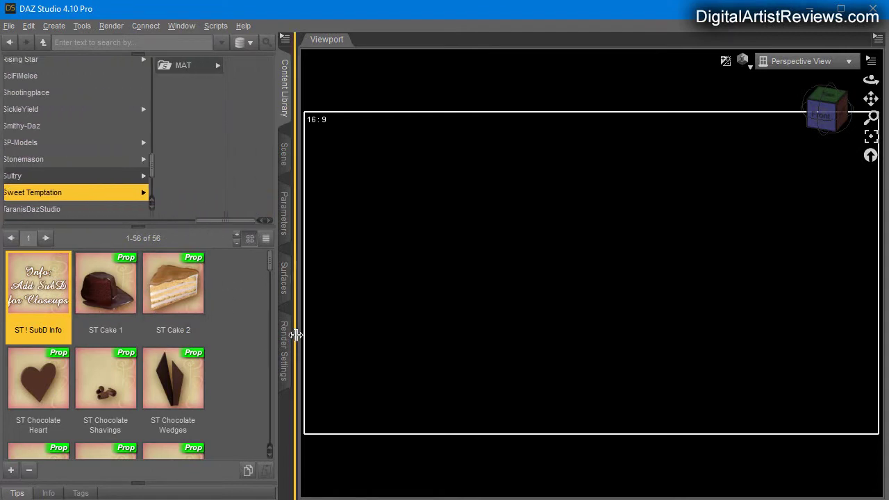
drag(295, 337, 327, 336)
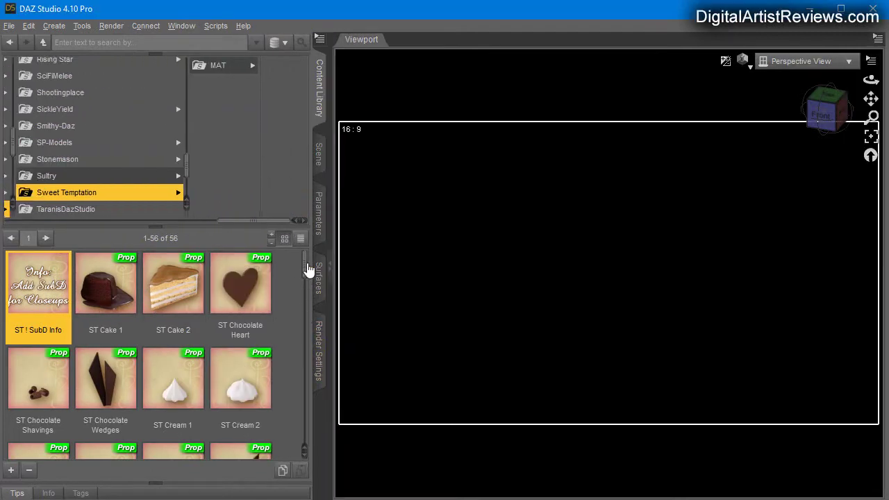
- Load the ST Cake 1 prop into the empty scene and fit the whole cake within the render frame
mouse_move(308, 268)
mouse_down()
mouse_move(289, 444)
mouse_move(295, 262)
mouse_up()
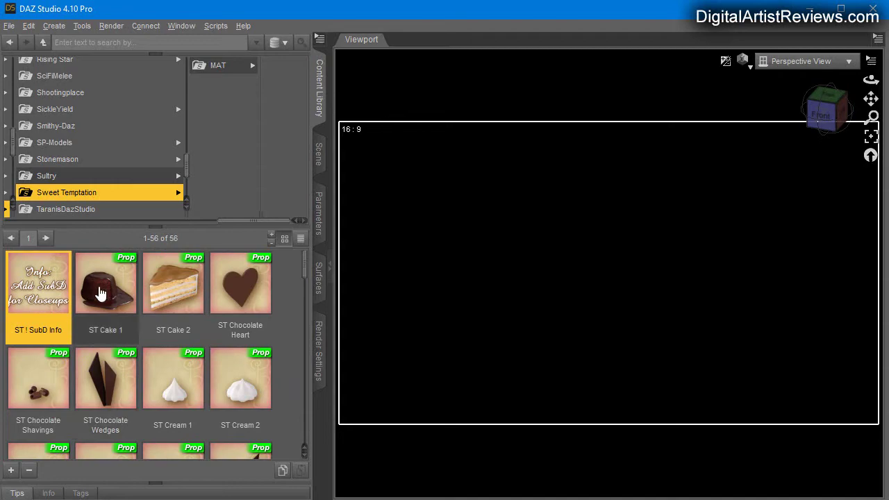
double_click(100, 293)
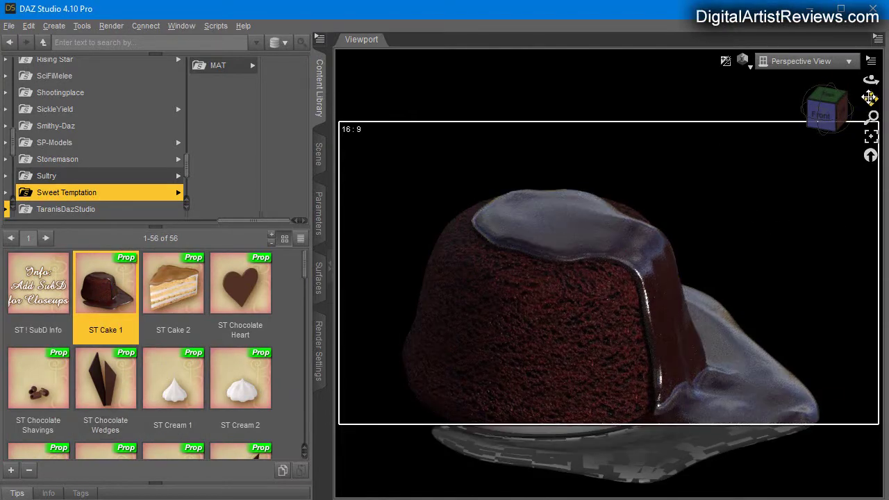
drag(870, 99, 870, 98)
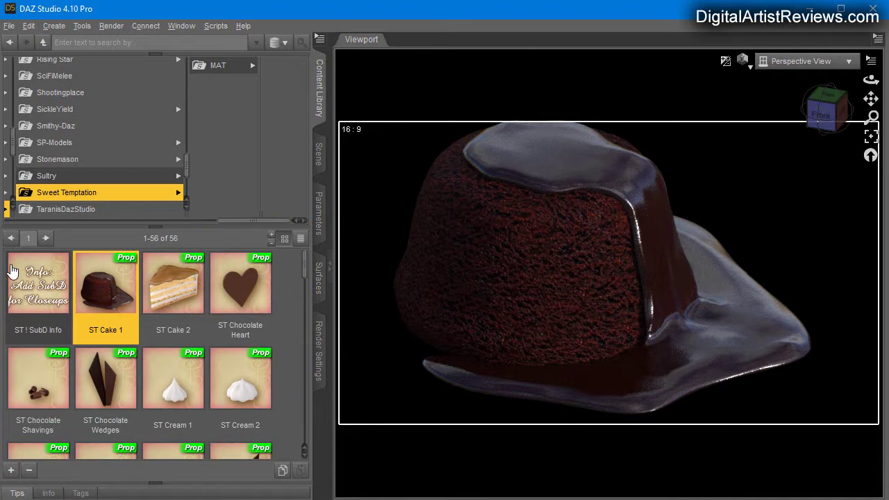
- Convert the geometry of the Cake+Sauce1 prop to SubD, with the cake's surface viewed in close-up
click(31, 297)
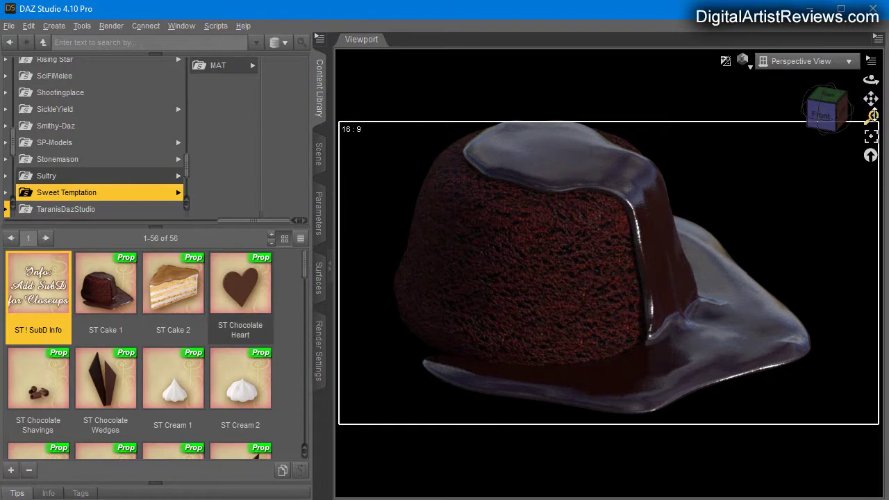
drag(871, 118, 870, 84)
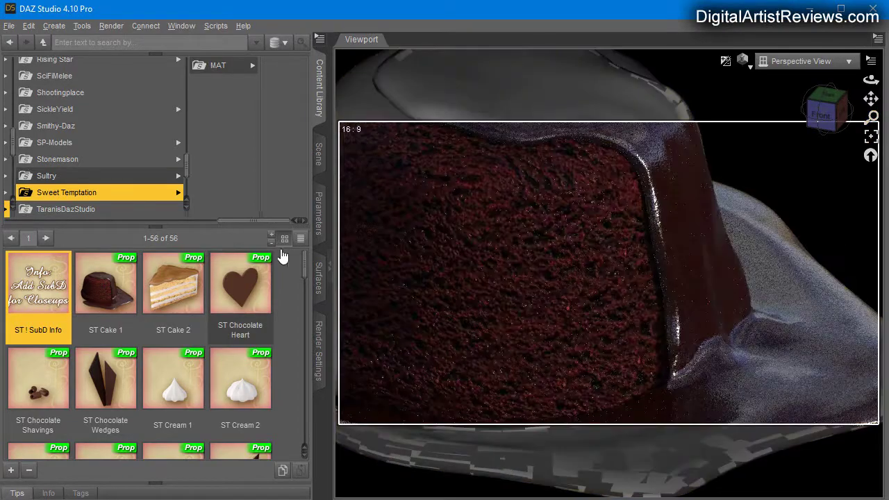
click(318, 150)
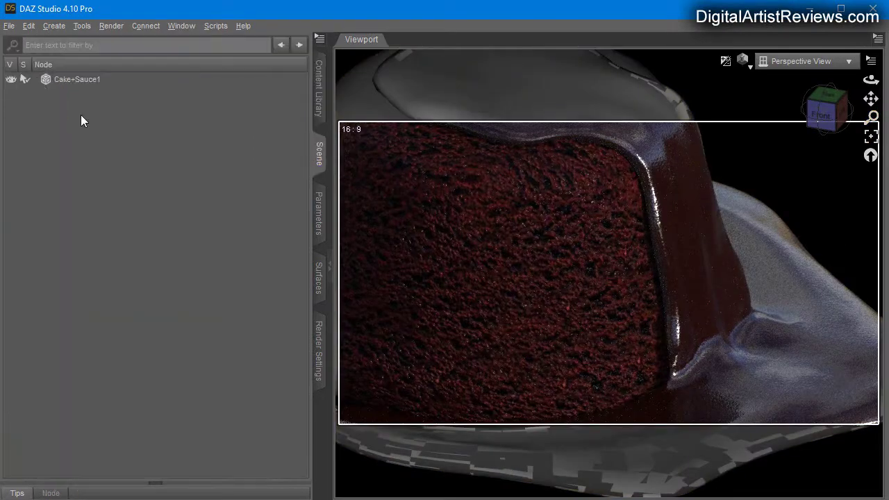
click(67, 80)
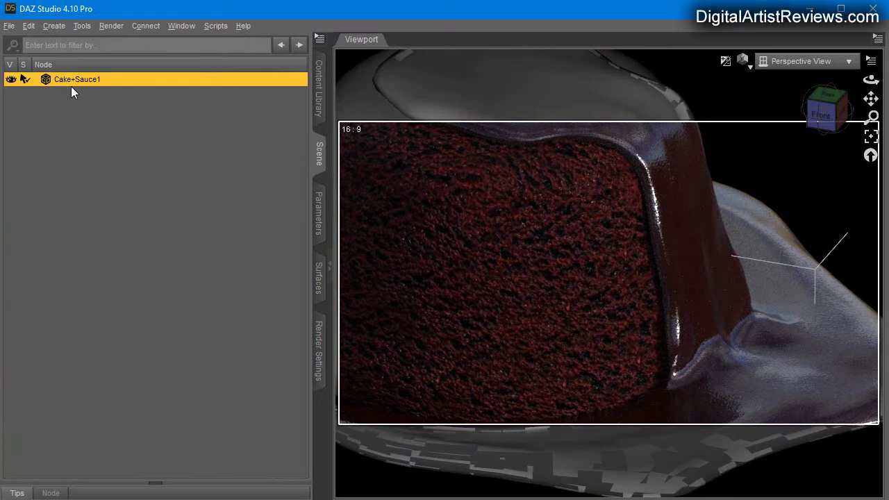
click(29, 25)
mouse_move(57, 138)
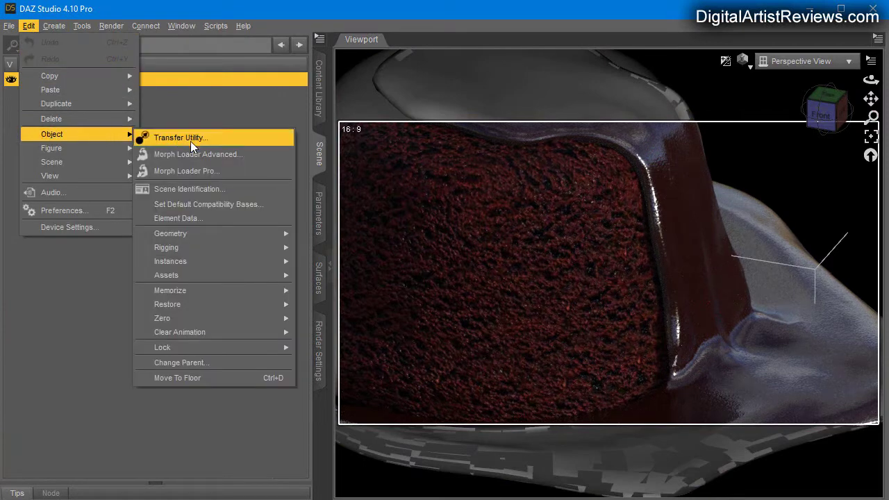
mouse_move(183, 234)
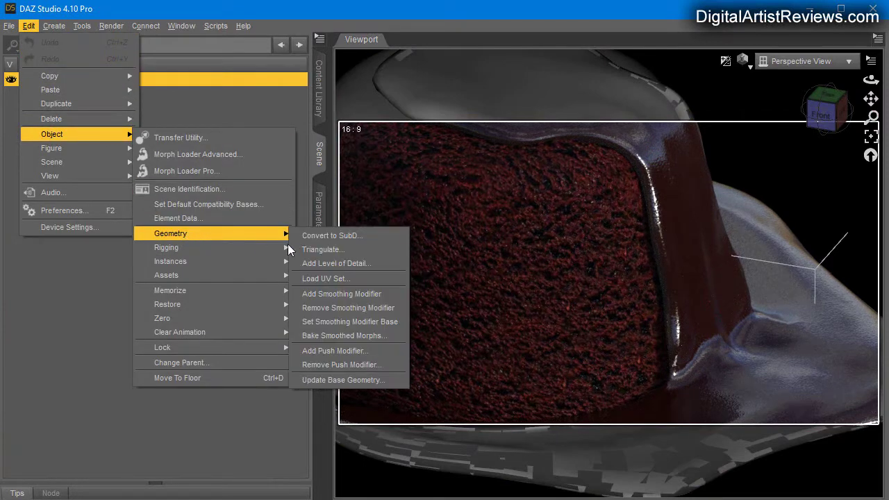
click(332, 237)
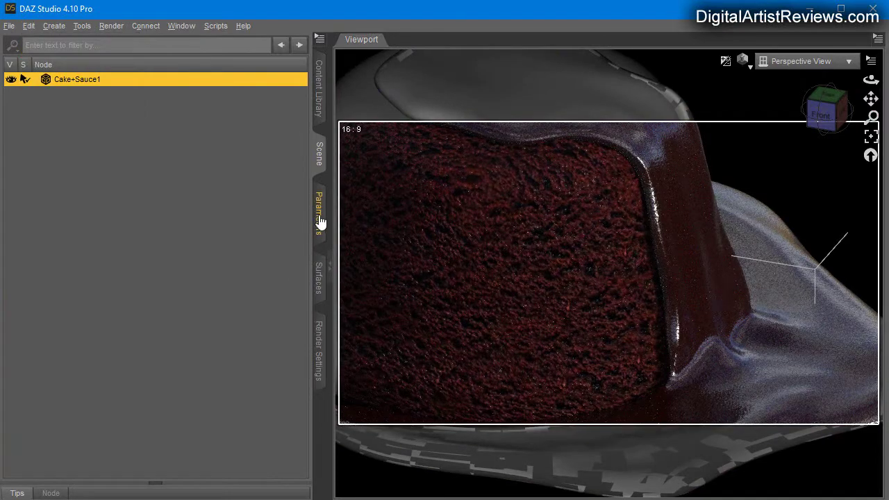
- Try View SubD Level 0 on the Cake+Sauce1 prop, and raise the level to 3
click(320, 222)
scroll(196, 323, down, 2)
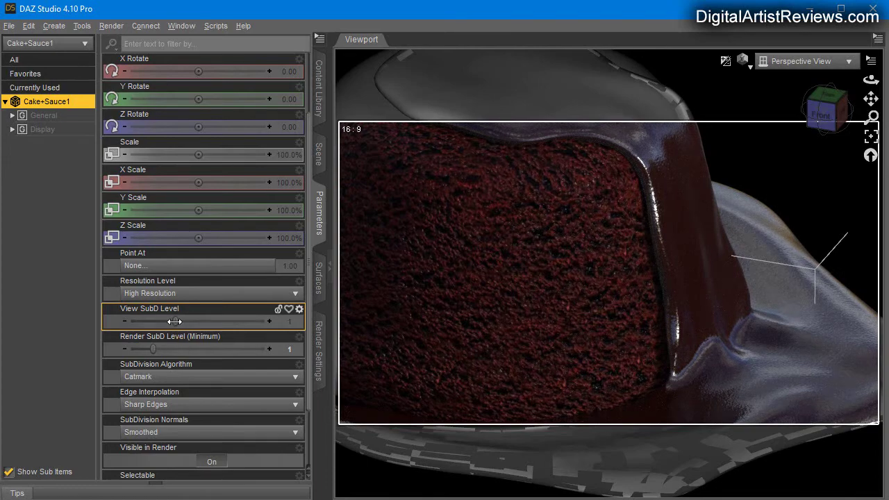
drag(174, 321, 132, 322)
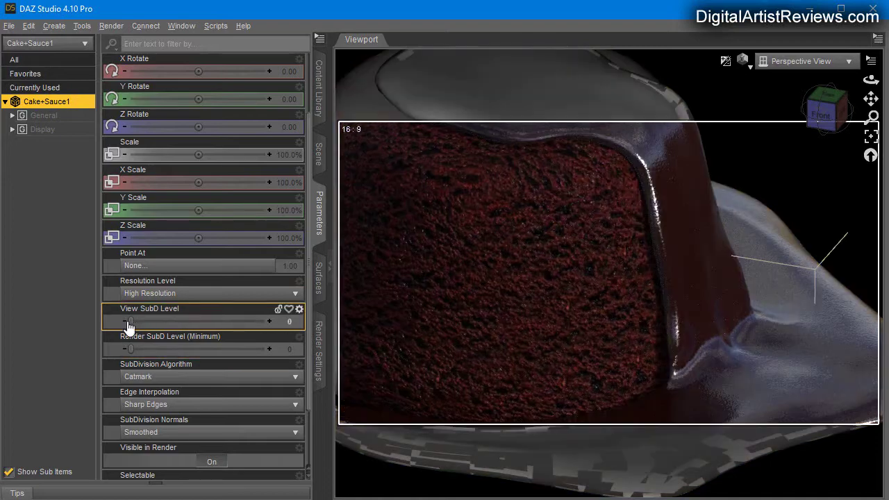
drag(127, 323, 262, 335)
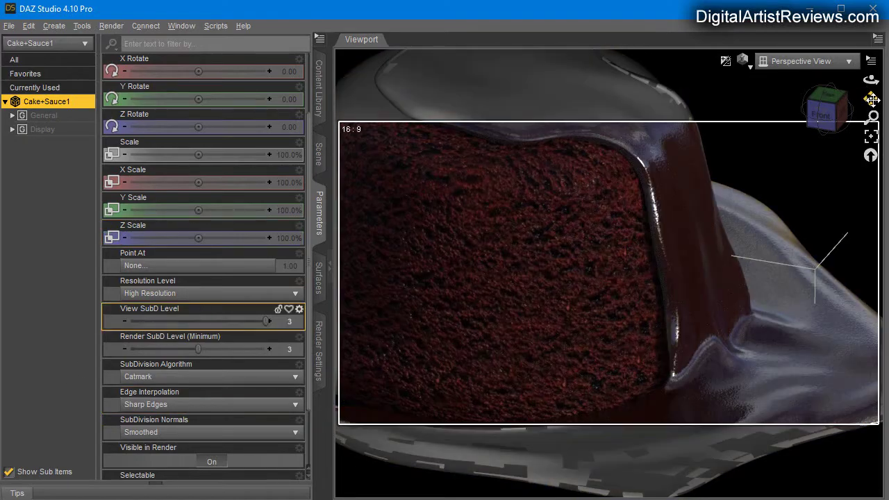
drag(871, 117, 871, 166)
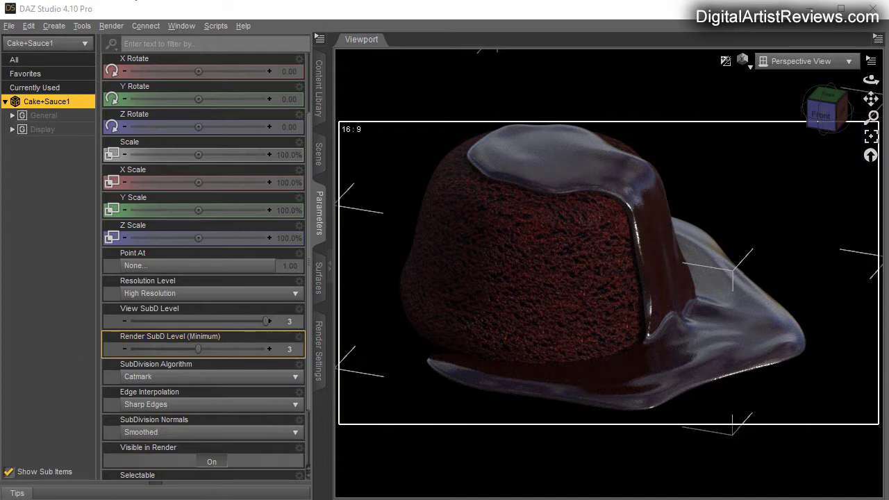
- Add the ST Cake 2 prop from the Sweet Temptation folder to the scene
click(317, 151)
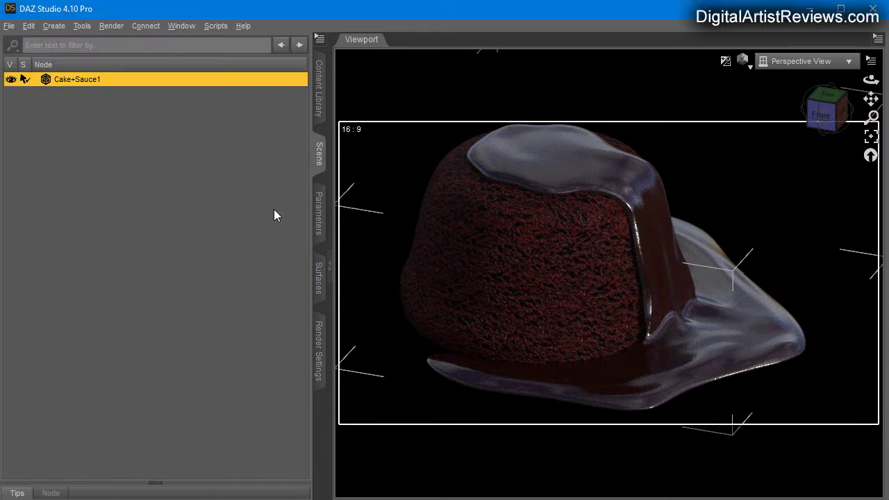
click(320, 93)
drag(170, 331, 605, 367)
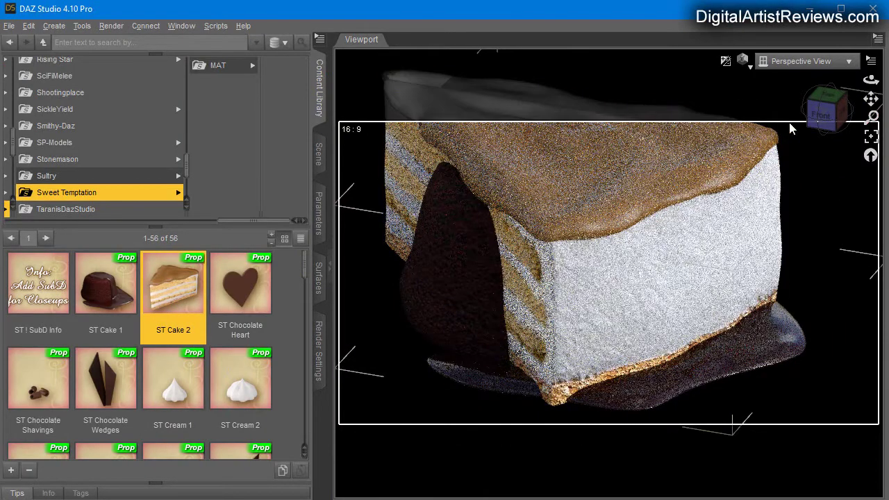
drag(873, 115, 872, 120)
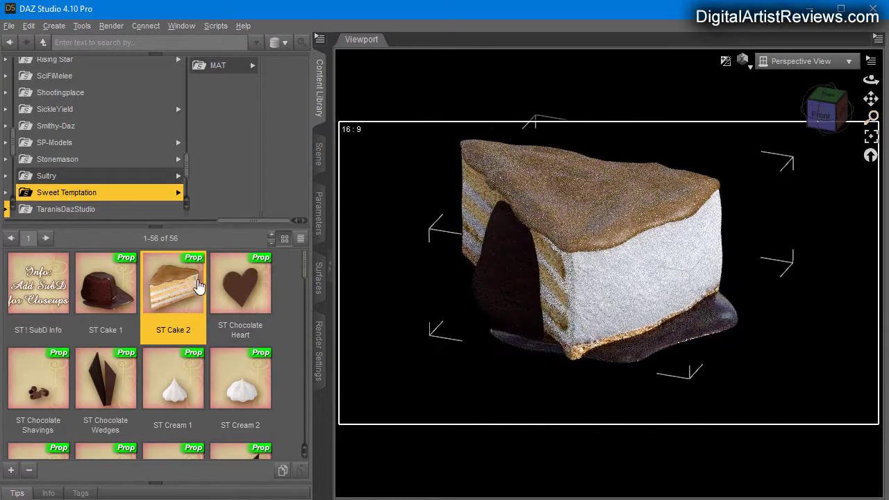
- Place Cake2 beside the first cake with X Translate 12.95 and Y Rotate 75.89, and frame its layered side in the viewport
click(320, 154)
click(64, 93)
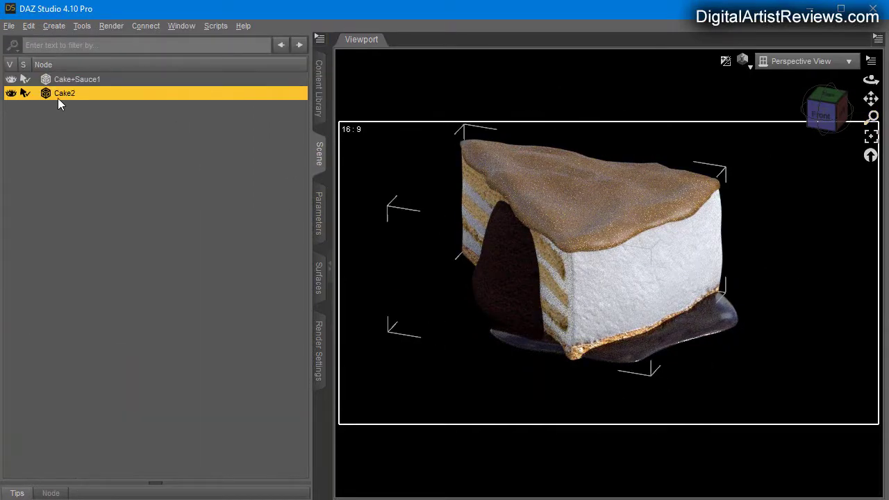
click(318, 223)
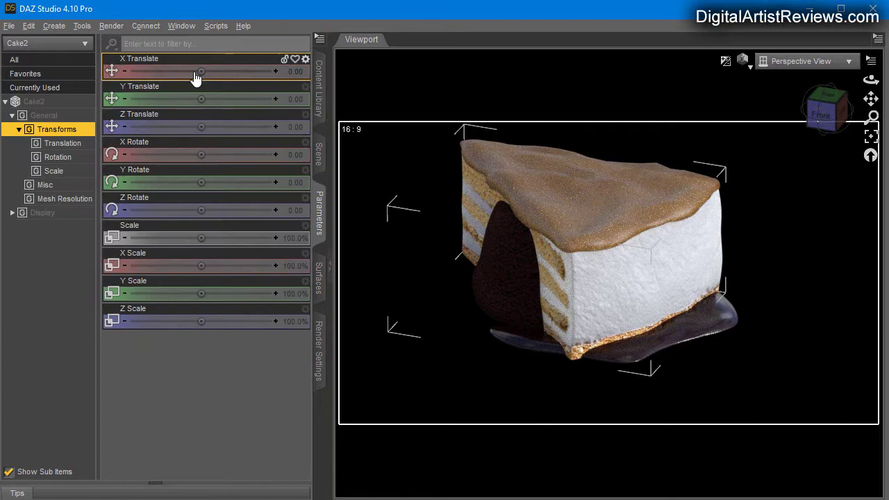
drag(202, 70, 224, 71)
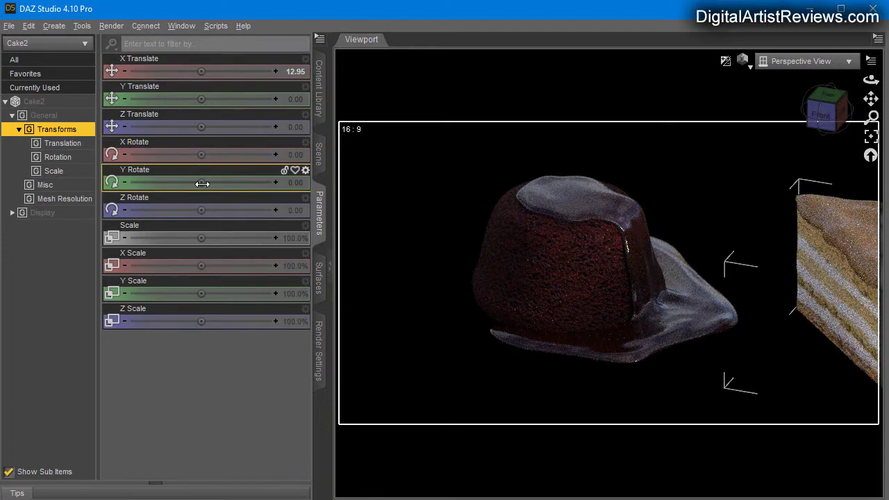
drag(201, 182, 237, 182)
drag(870, 99, 711, 70)
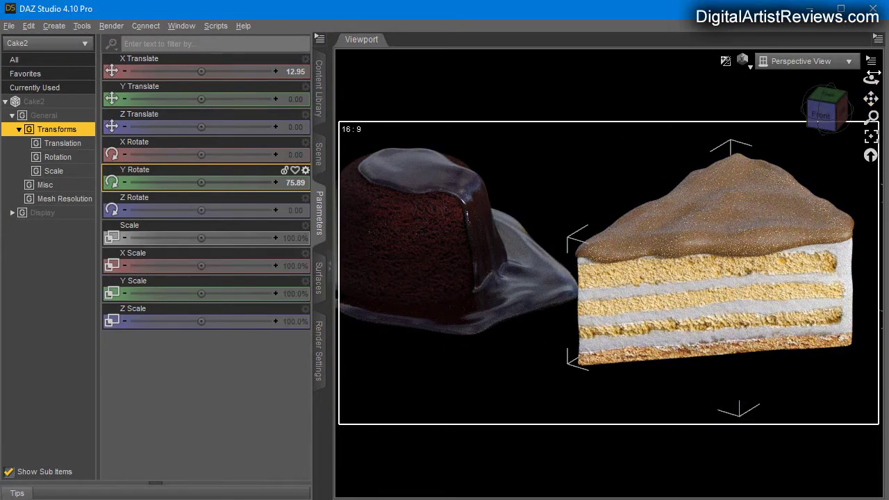
drag(872, 76, 764, 99)
drag(870, 79, 851, 177)
click(872, 137)
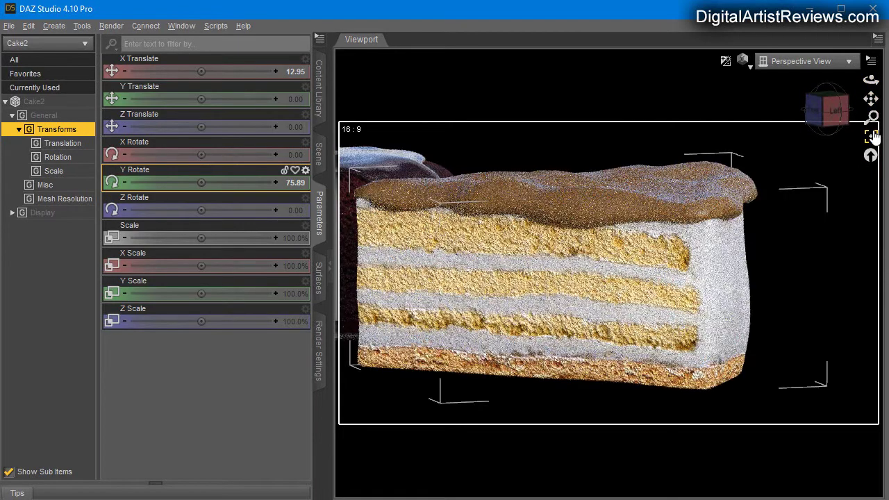
- Remove the environment map from the Iray environment settings and turn on Draw Dome, with both cakes in view
drag(871, 116, 872, 116)
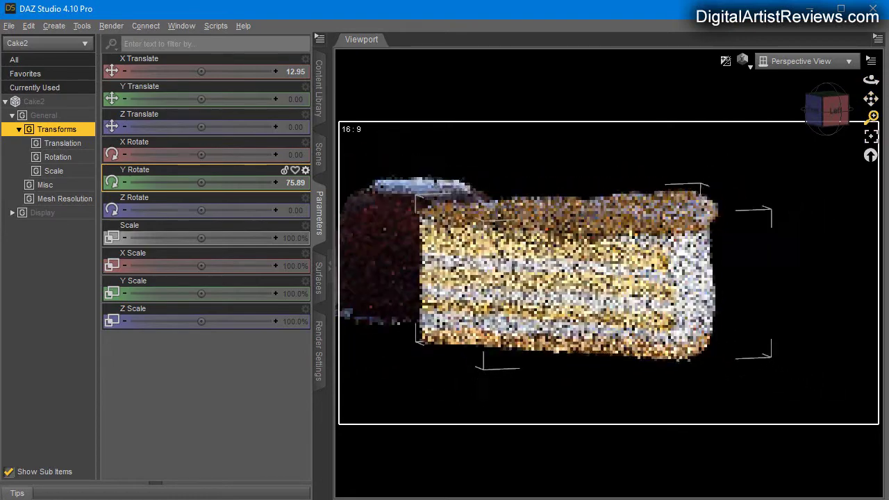
drag(870, 79, 871, 79)
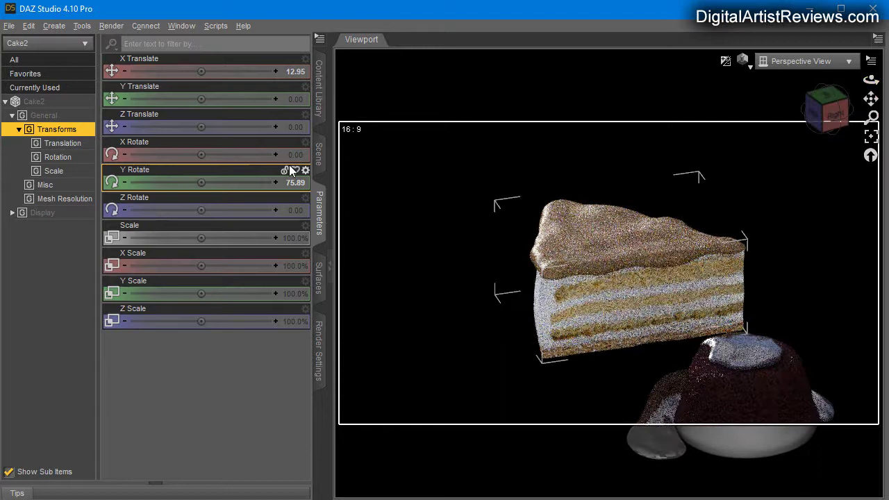
click(319, 154)
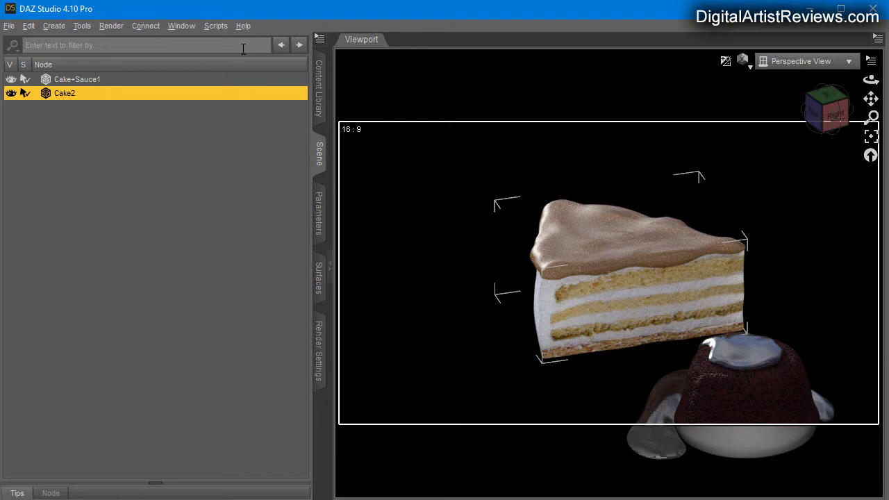
click(310, 334)
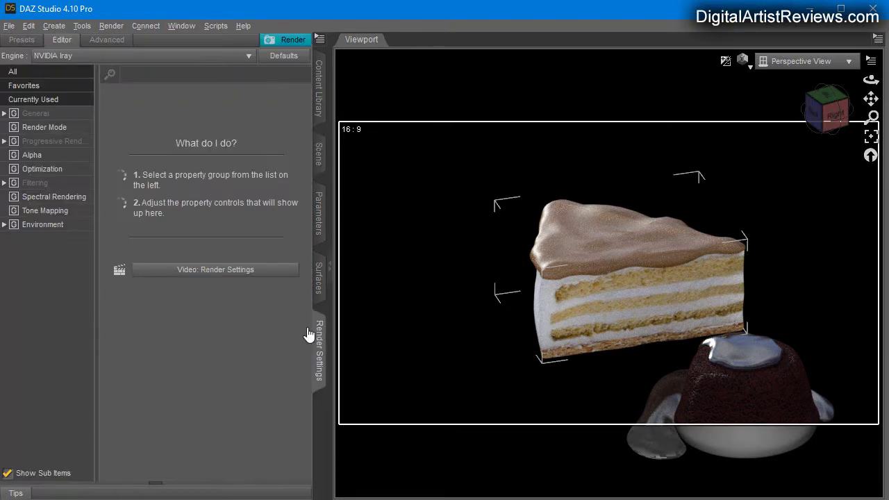
click(46, 226)
click(109, 213)
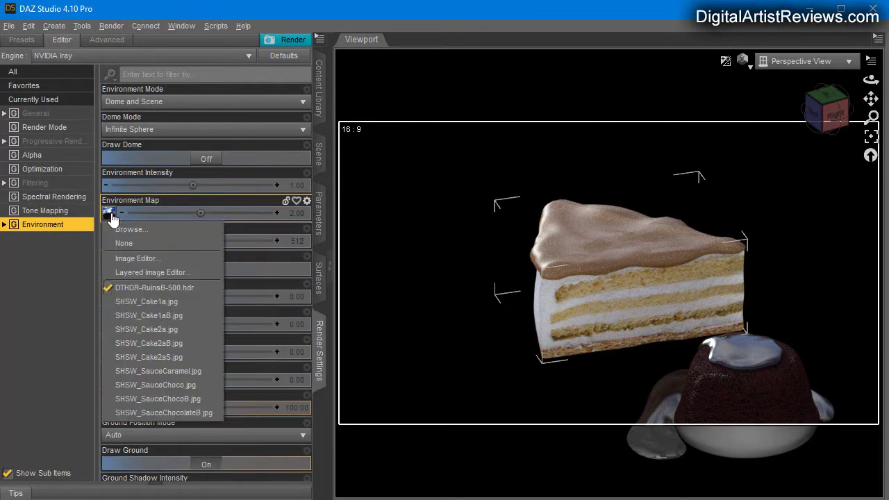
click(119, 239)
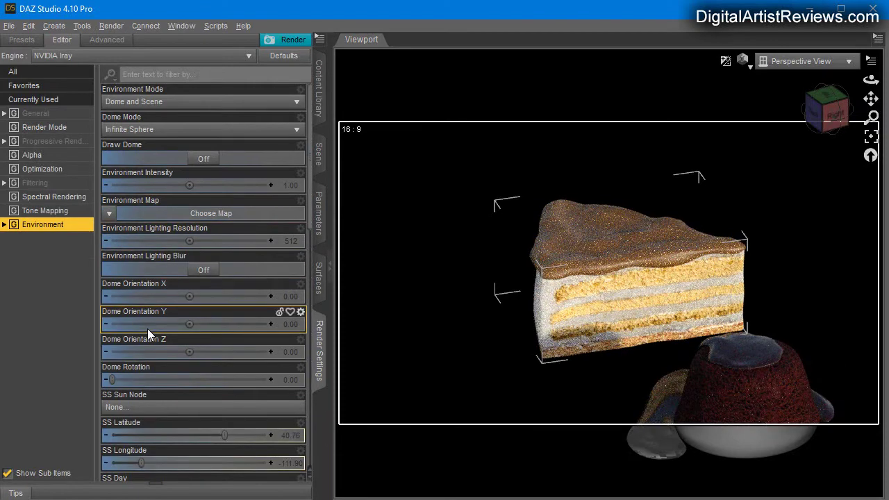
click(200, 159)
- Set the environment's Ground Position Mode to Manual and view both cakes side by side from behind
scroll(193, 309, down, 3)
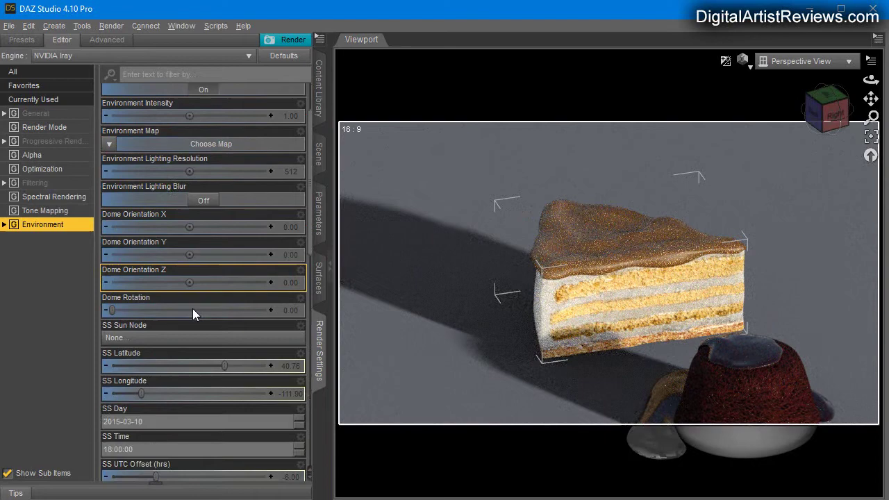
scroll(192, 424, down, 5)
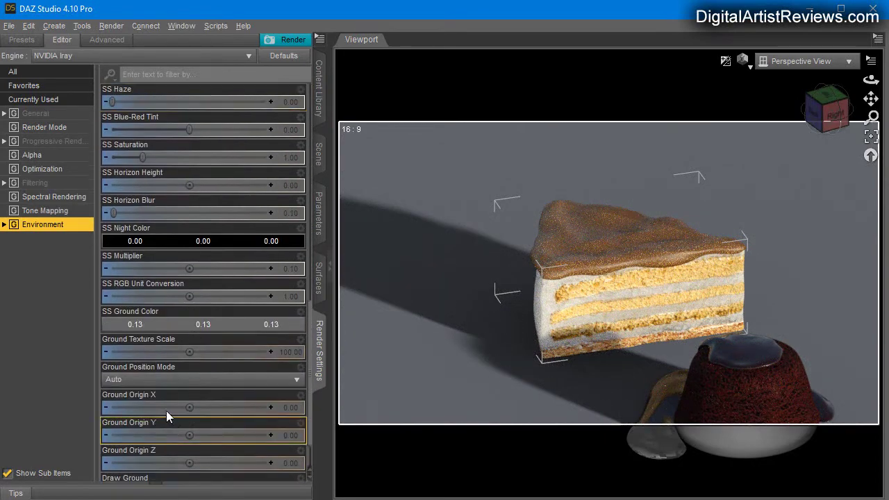
click(132, 336)
click(133, 361)
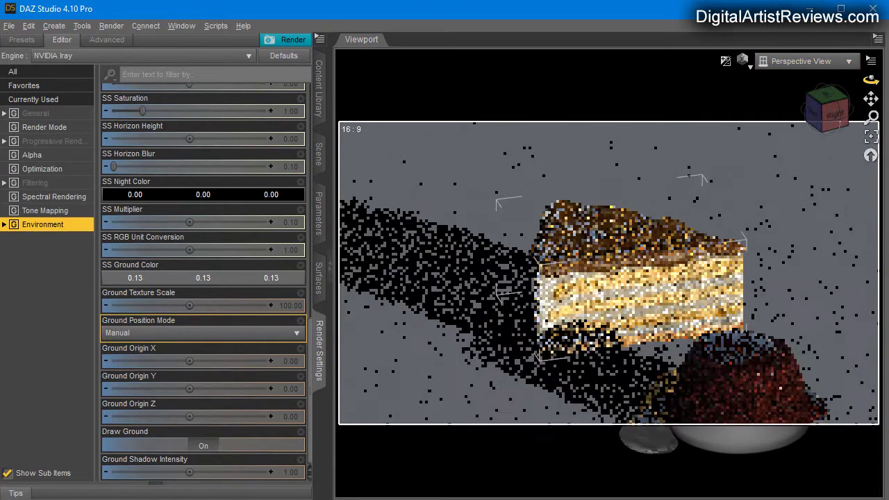
mouse_move(871, 80)
mouse_down()
mouse_move(840, 56)
mouse_move(791, 55)
mouse_move(805, 97)
mouse_move(847, 114)
mouse_move(870, 79)
mouse_up()
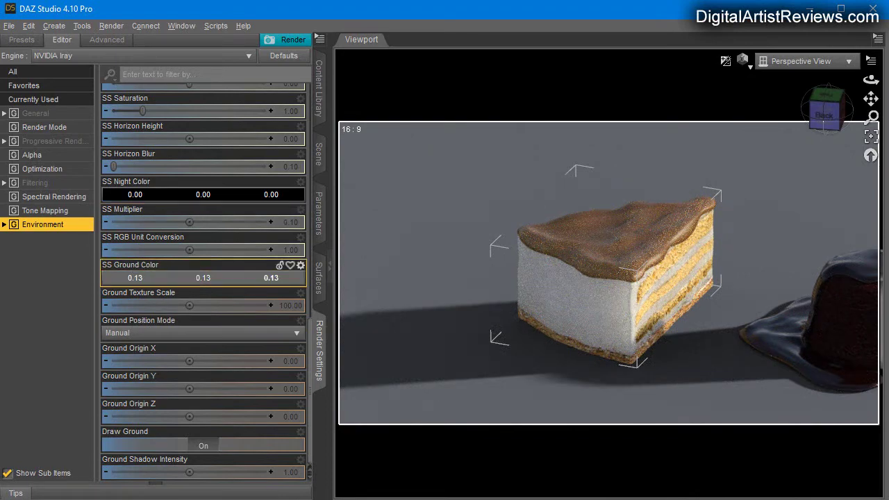
drag(870, 79, 827, 99)
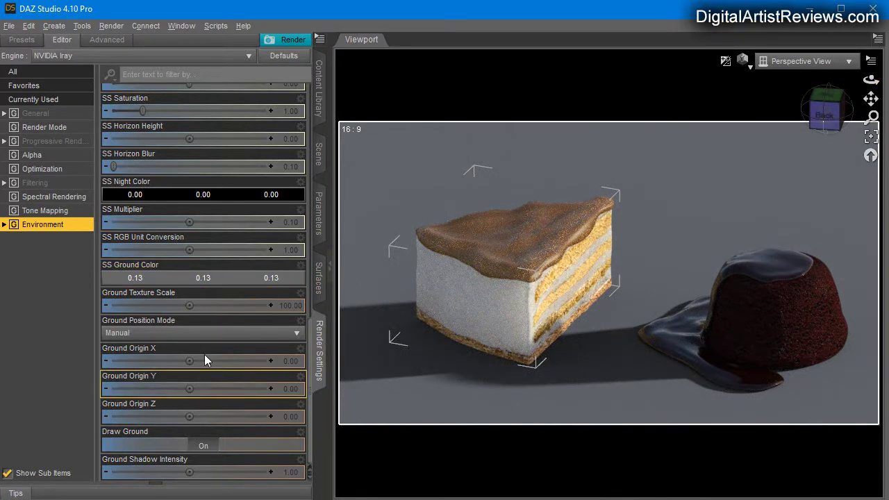
- Look through the environment render settings for a control over the direction of the lighting
scroll(264, 224, up, 4)
scroll(264, 223, up, 5)
click(319, 154)
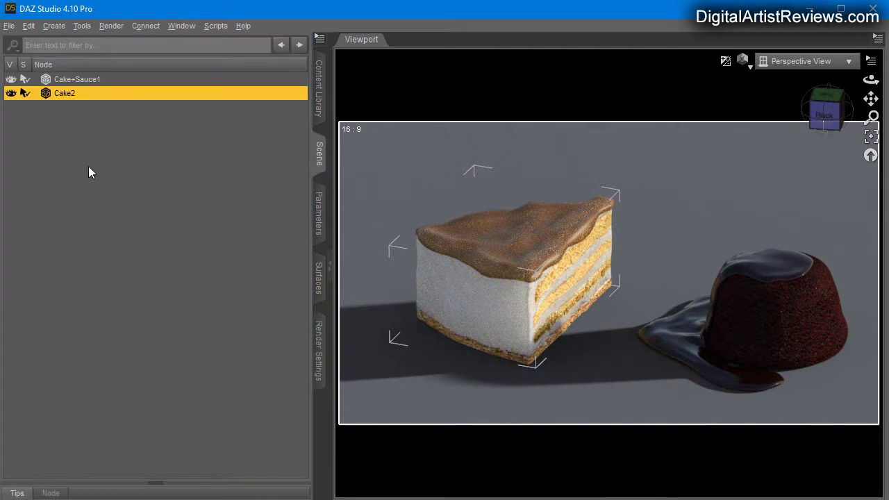
click(319, 207)
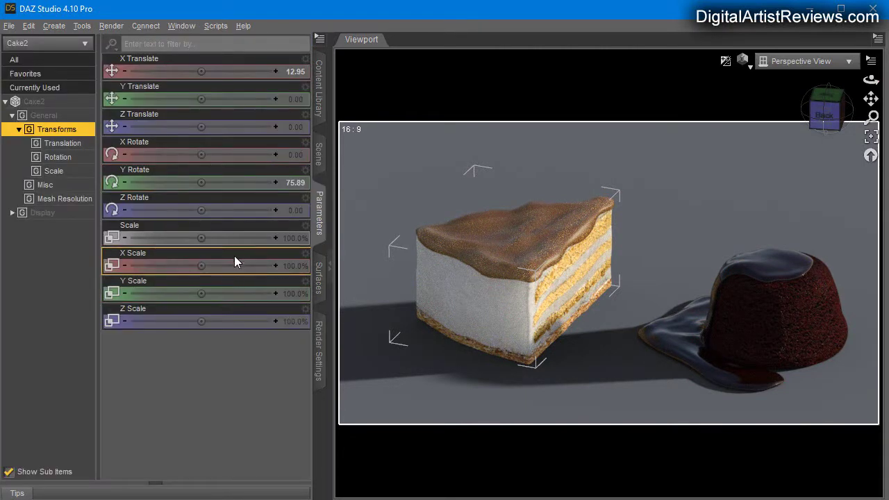
click(318, 351)
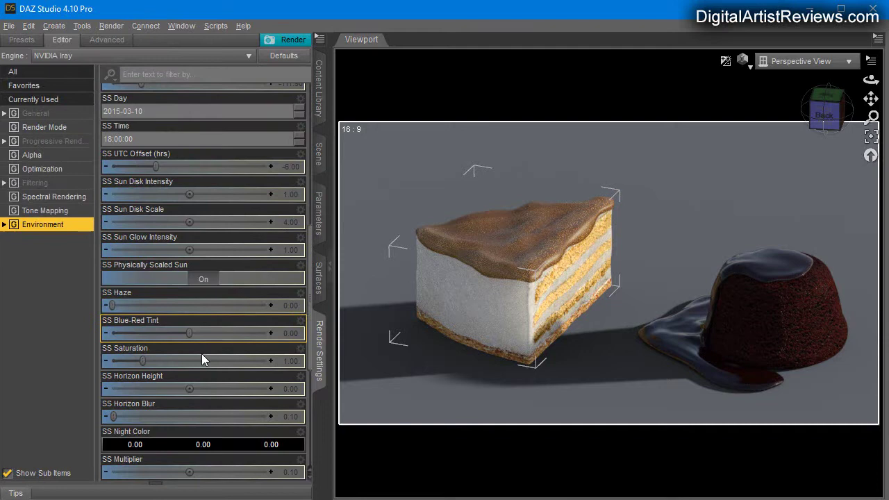
scroll(198, 361, down, 3)
scroll(196, 375, down, 6)
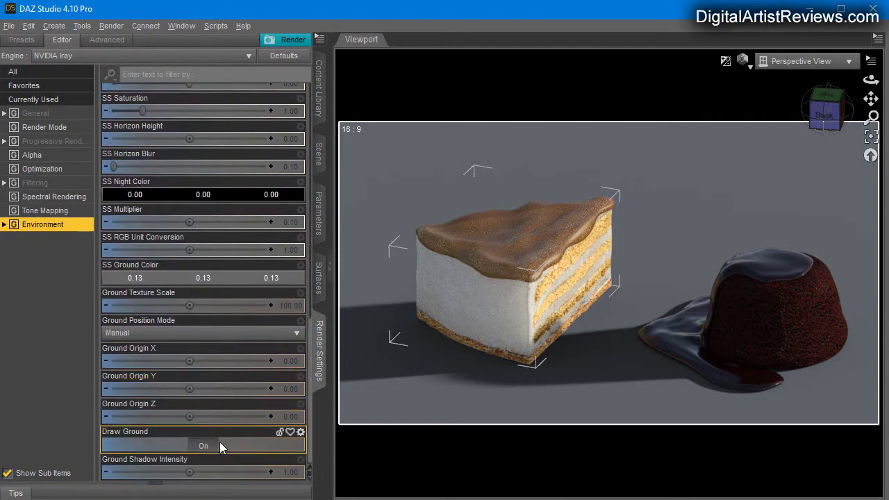
scroll(164, 378, up, 6)
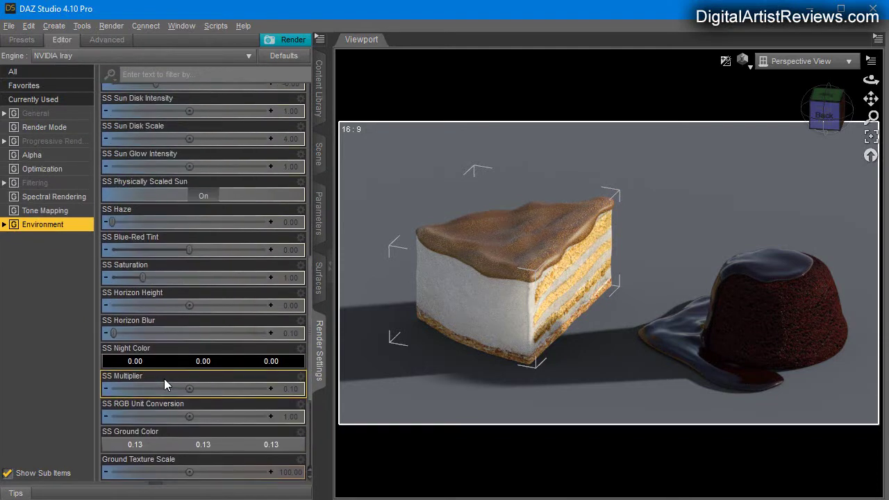
scroll(171, 371, up, 6)
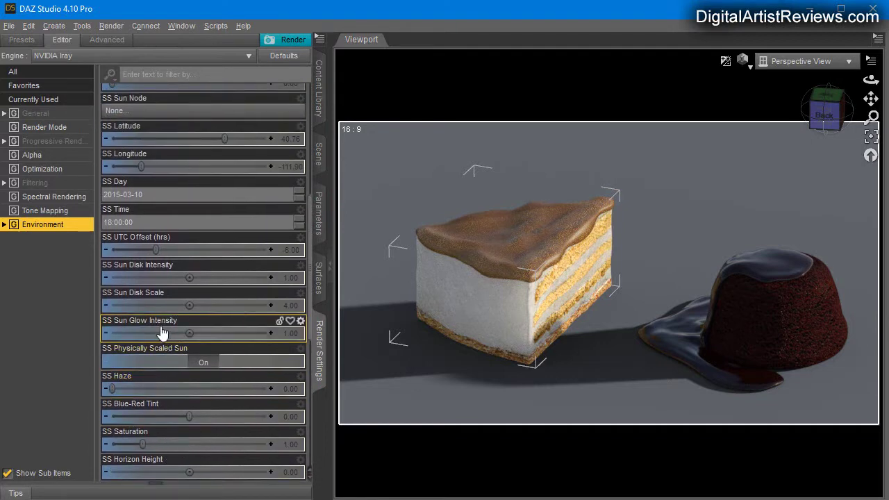
scroll(162, 337, down, 3)
scroll(162, 337, up, 9)
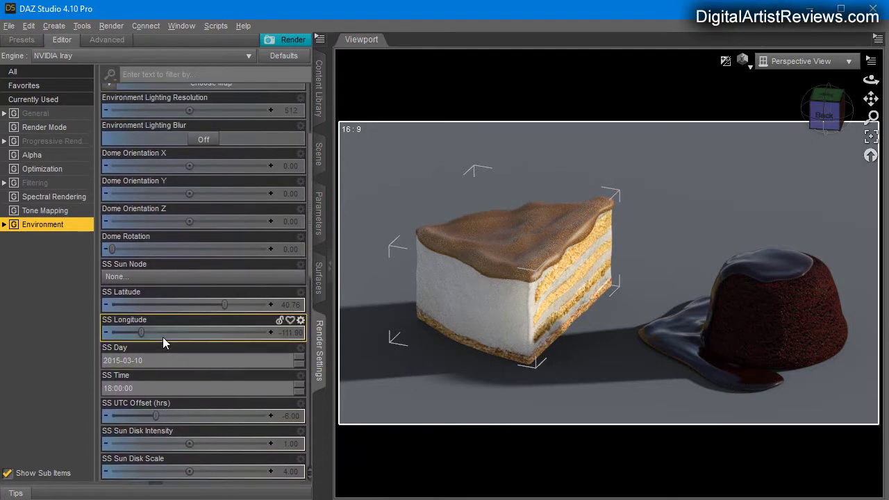
- Try a Dome Rotation of 90 and inspect the lighting on the cakes from a lower angle
double_click(284, 250)
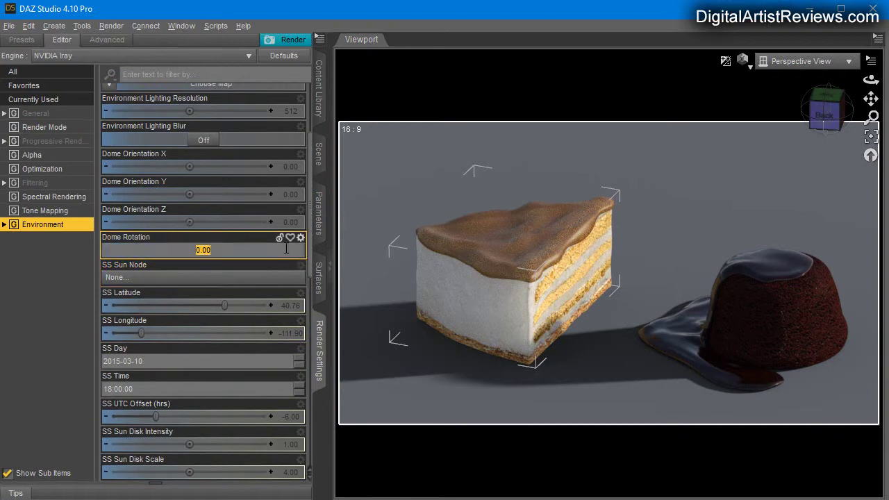
text(90)
key(Return)
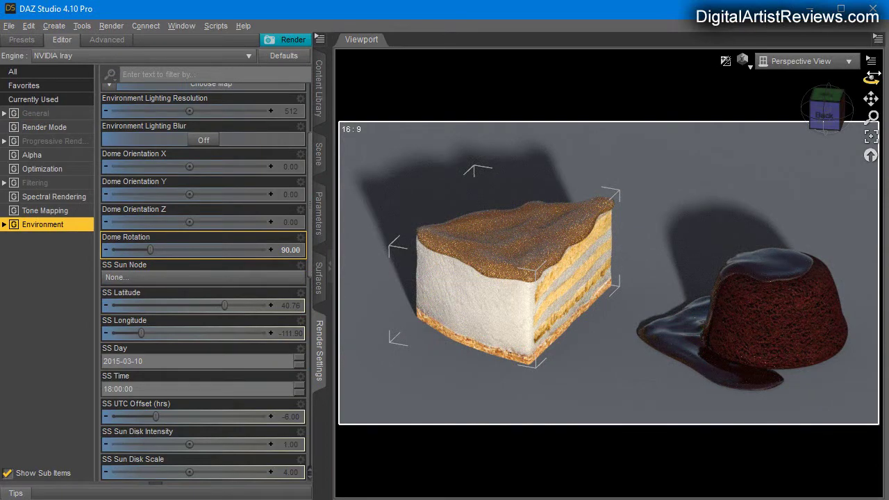
drag(872, 76, 872, 45)
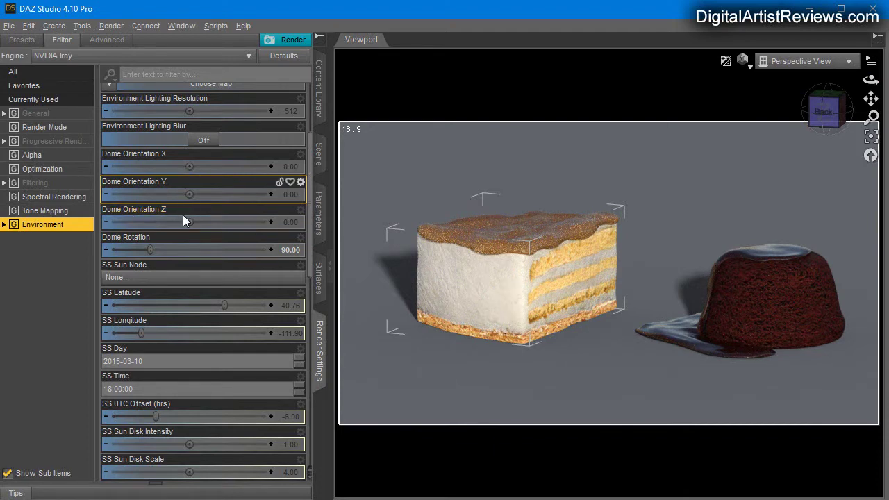
- Try Dome Rotation values of 270 and 225 to compare how the shadows fall
click(285, 248)
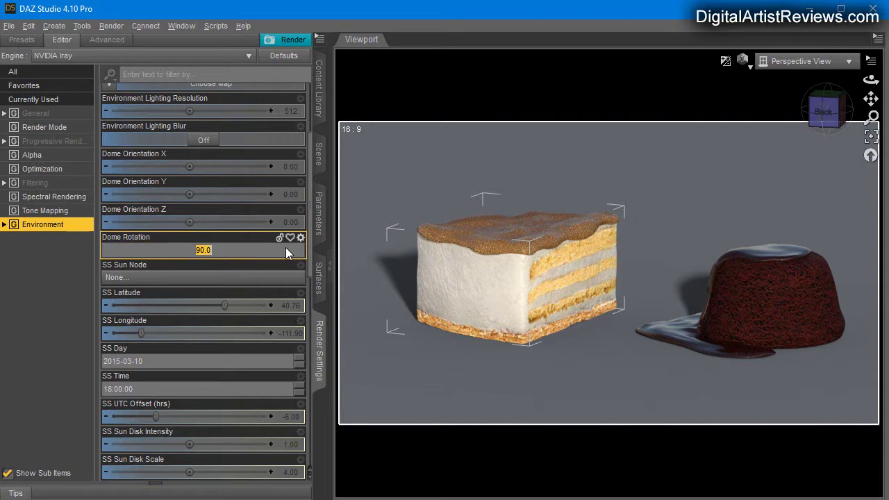
text(270)
key(Return)
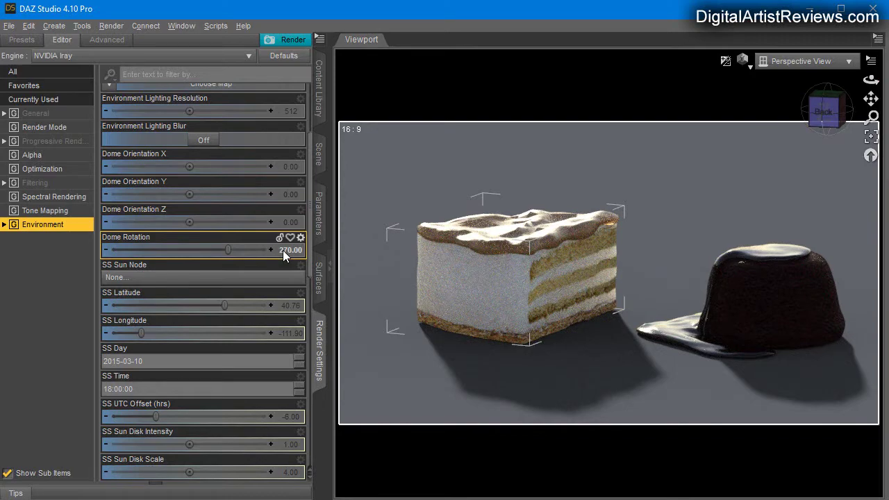
click(283, 250)
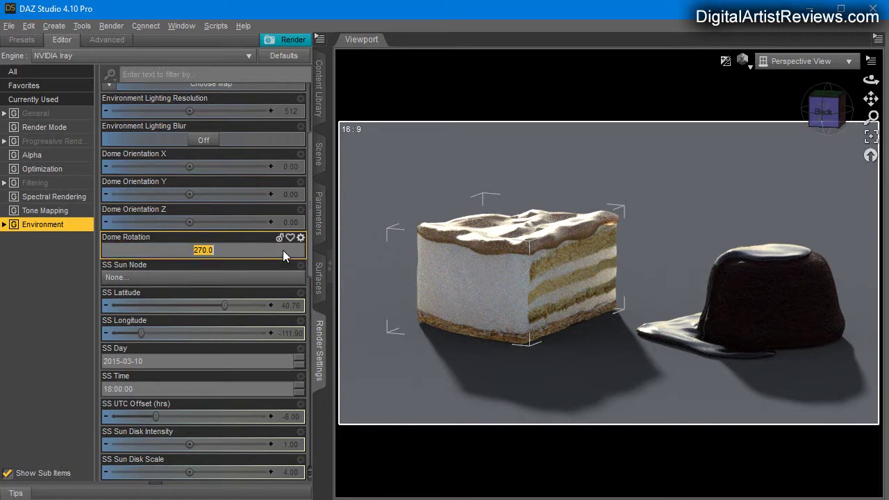
text(225)
key(Return)
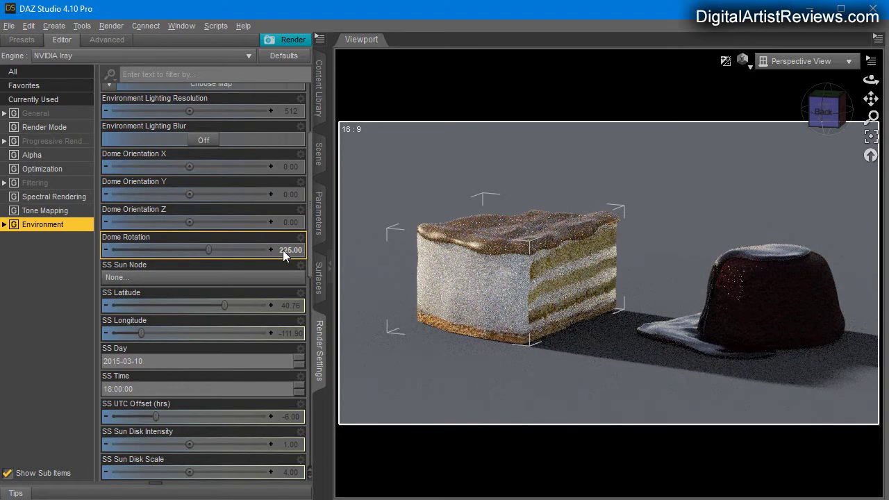
- Set the Dome Rotation to 300 and inspect both cakes from the side with the chocolate cake in front
click(283, 250)
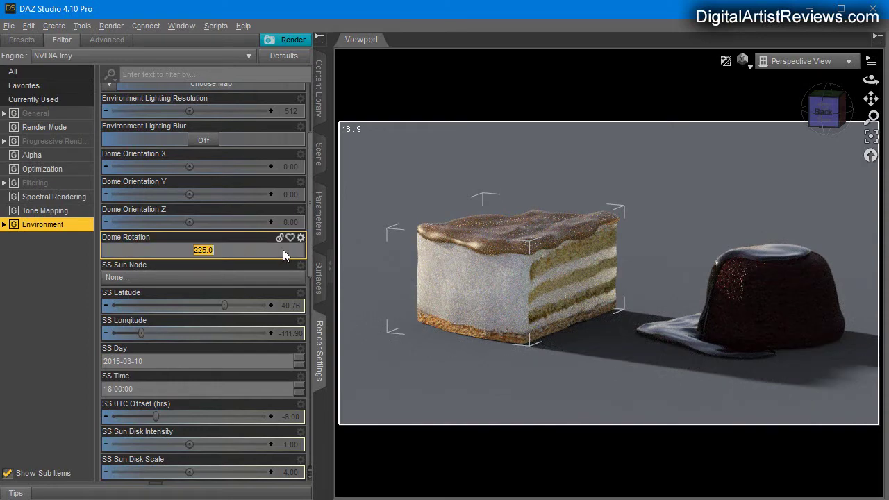
text(360)
key(Return)
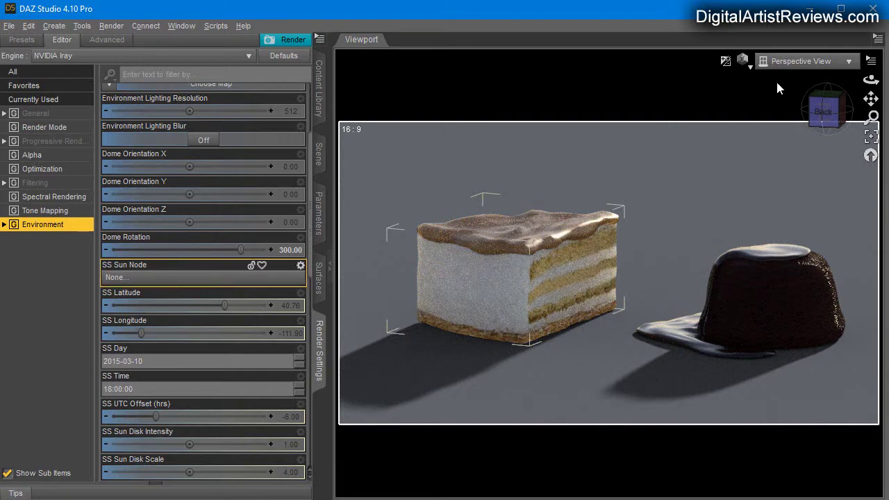
drag(870, 79, 833, 91)
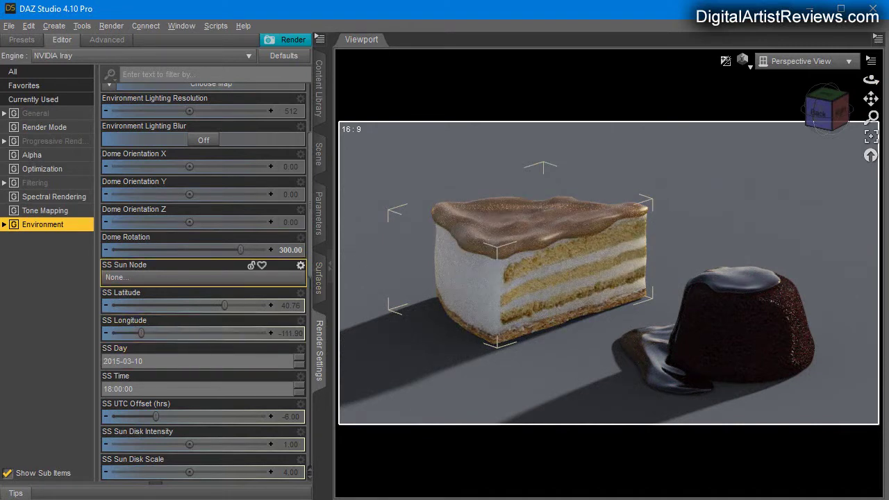
drag(870, 79, 756, 80)
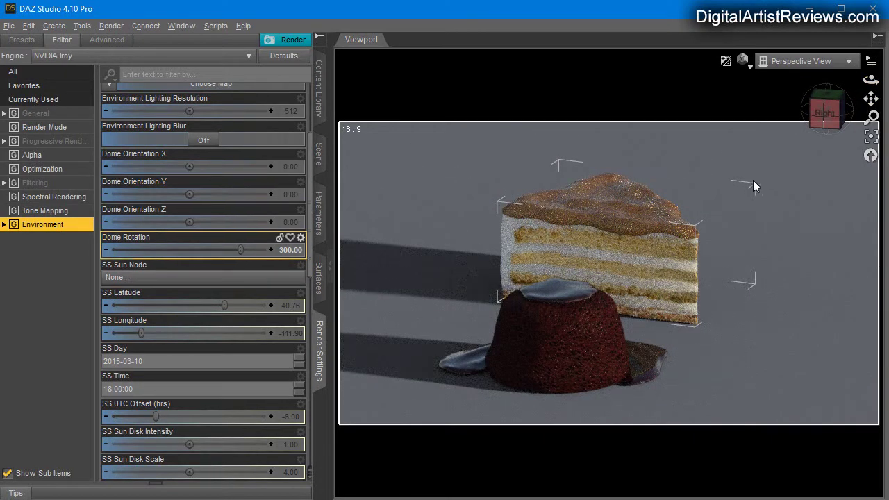
drag(867, 80, 850, 82)
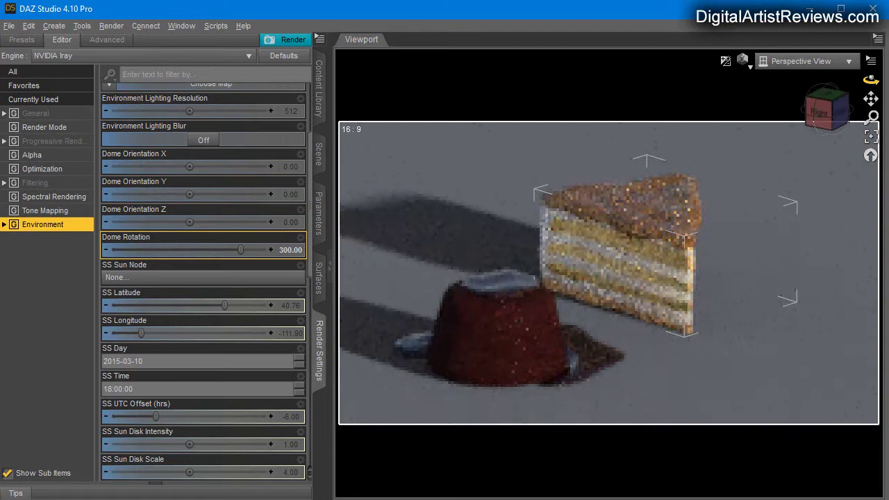
- Add the ST Deco Cake 2 c strawberry decoration from the Sweet Temptation folder to the scene
click(318, 153)
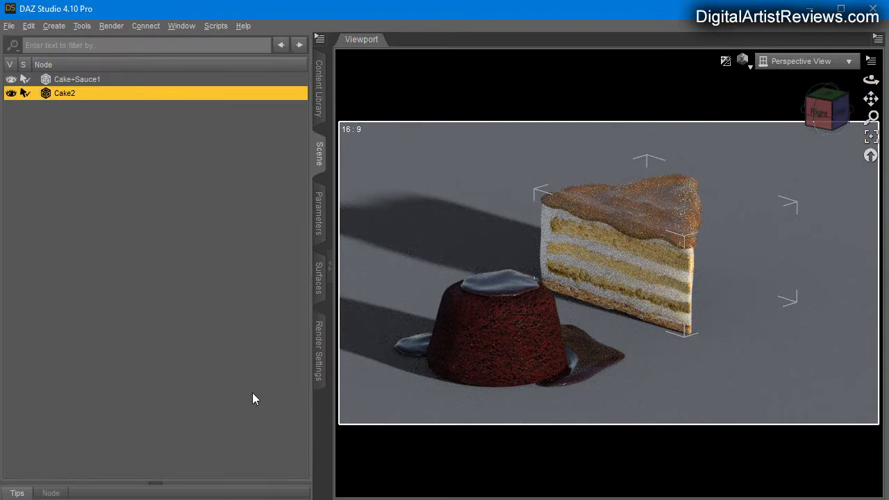
click(318, 90)
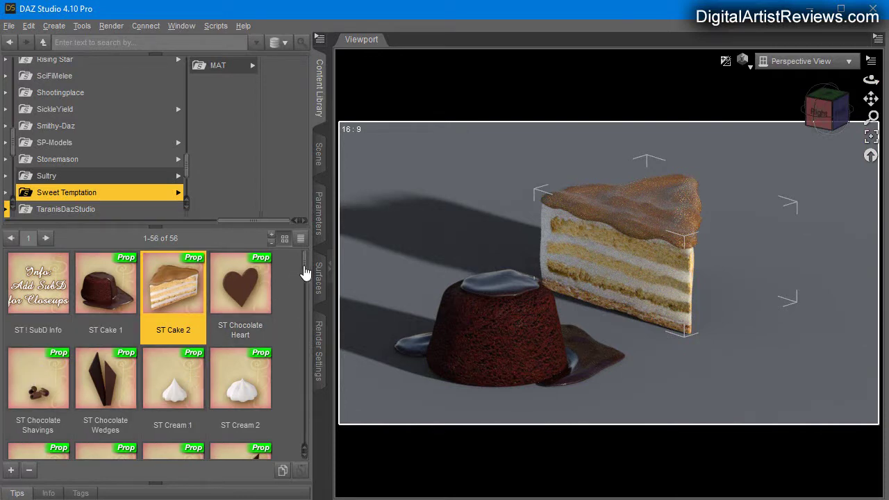
drag(304, 272, 304, 323)
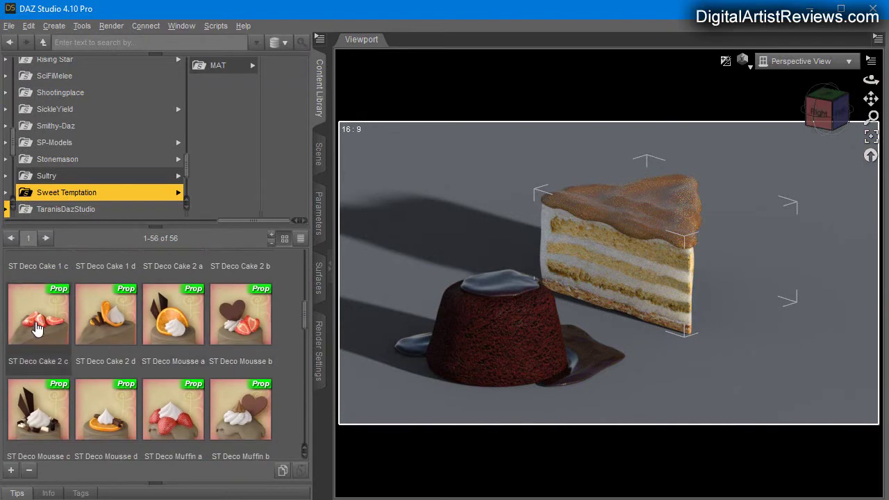
double_click(37, 329)
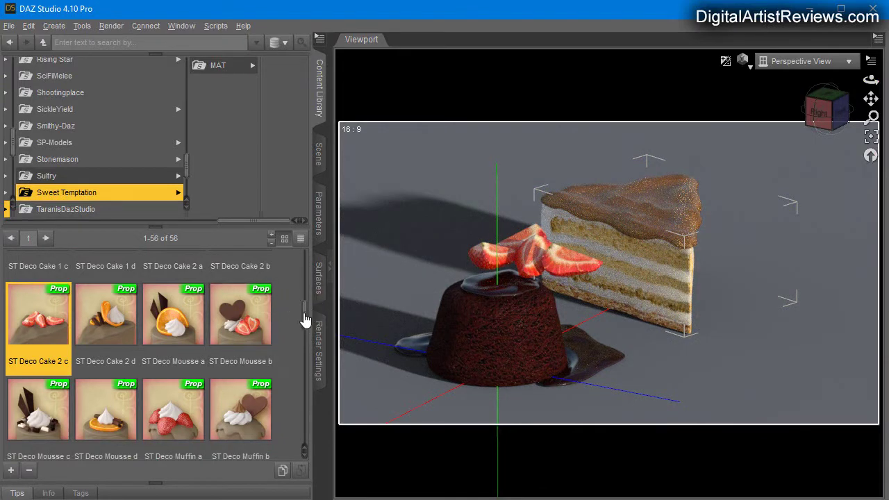
mouse_move(304, 317)
mouse_down()
mouse_move(284, 296)
mouse_move(304, 308)
mouse_up()
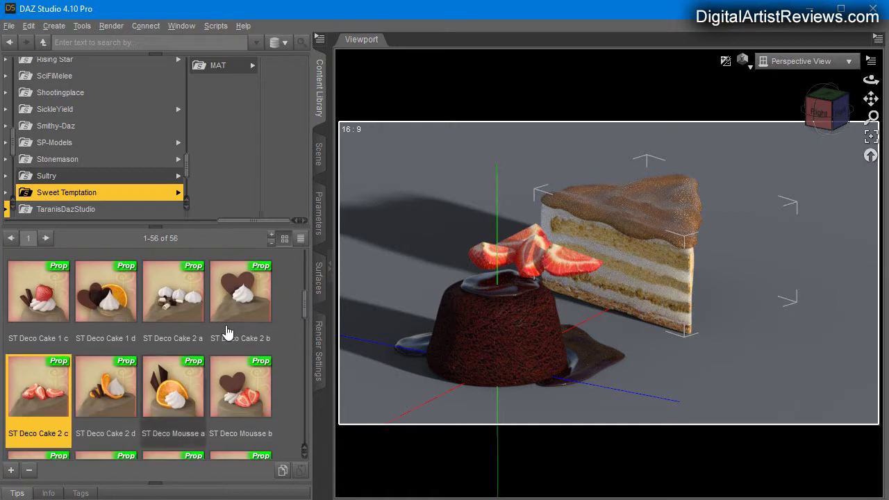
- Move the layer cake slice slightly farther away from the chocolate cake with the translate tool
click(318, 213)
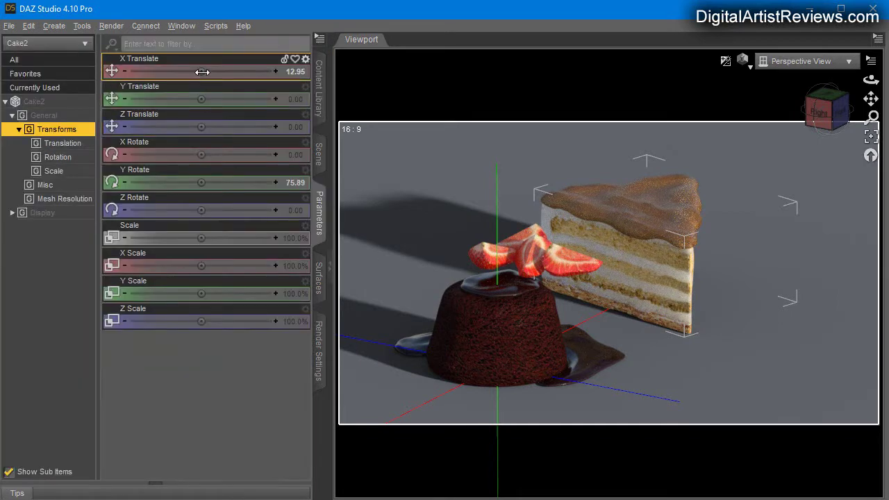
click(75, 26)
click(111, 107)
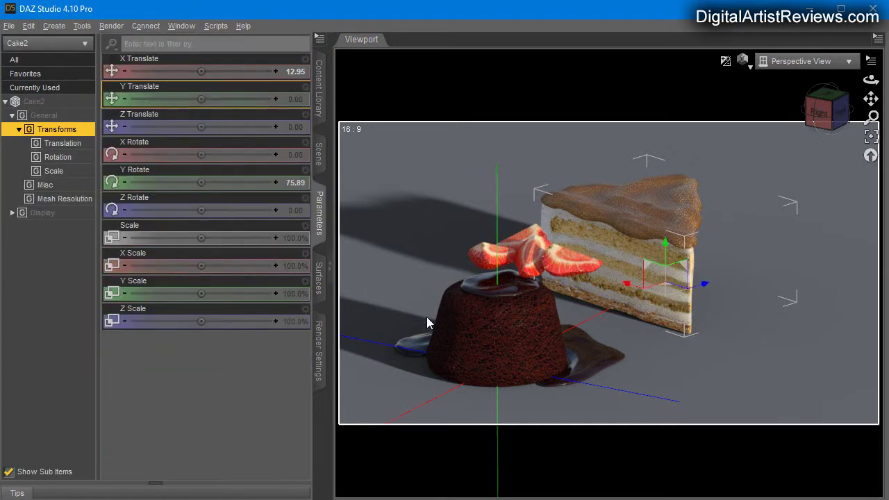
mouse_move(664, 287)
mouse_down()
mouse_move(688, 280)
mouse_move(674, 289)
mouse_up()
- Move the whole Deco Cake 2 strawberry group from above the chocolate cake onto the top of the layer cake slice
click(566, 258)
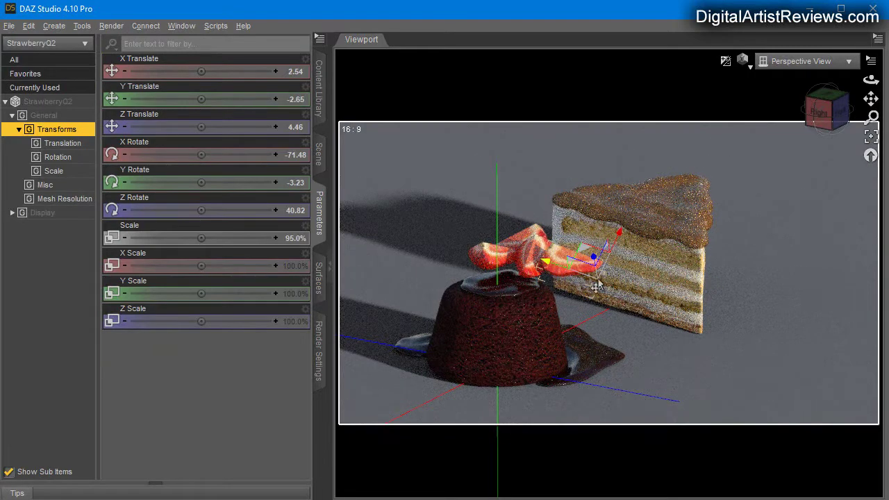
click(318, 154)
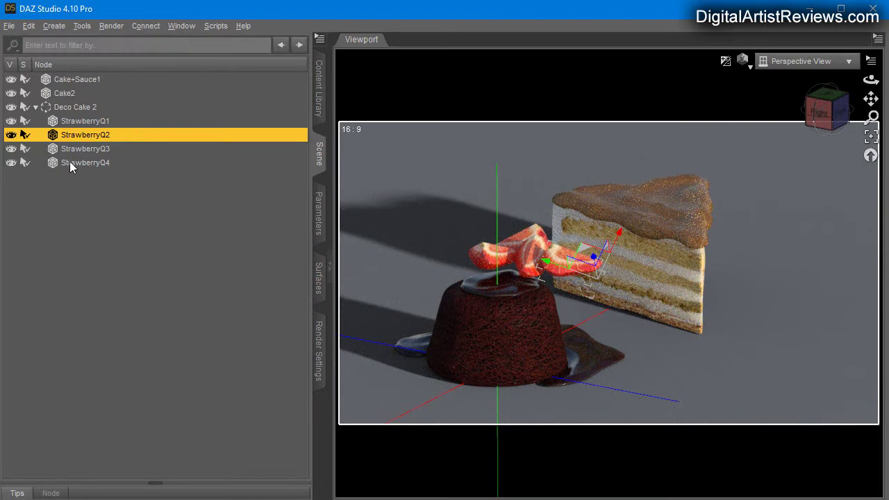
click(68, 109)
click(316, 214)
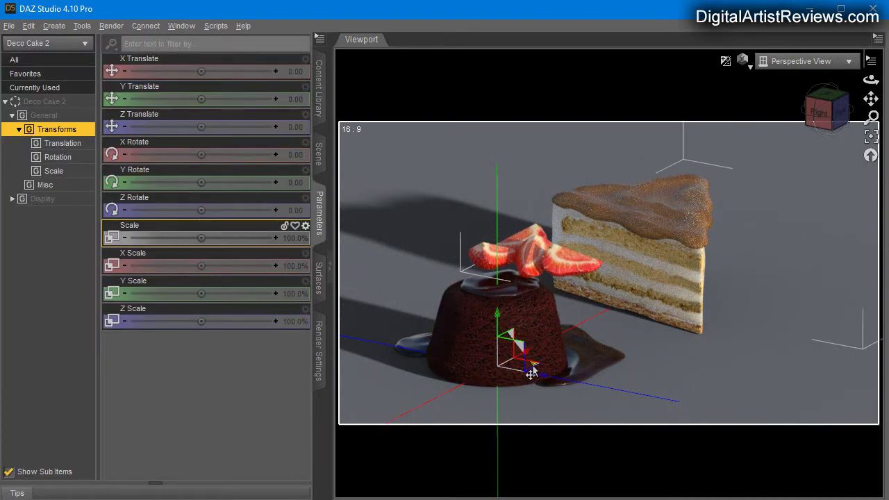
mouse_move(530, 375)
alt+mouse_down()
mouse_move(585, 352)
mouse_move(645, 302)
alt+mouse_up()
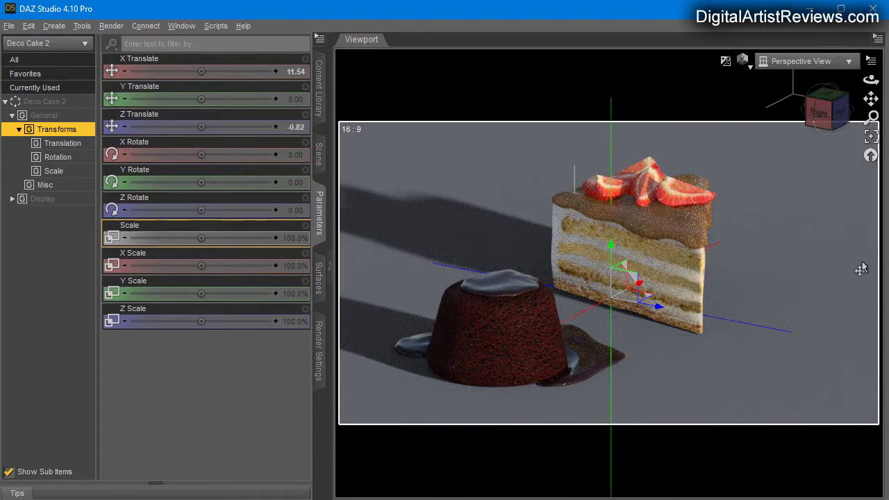
- Examine the individual strawberry pieces in the Deco Cake 2 group, briefly hiding and showing StrawberryQ2
click(319, 152)
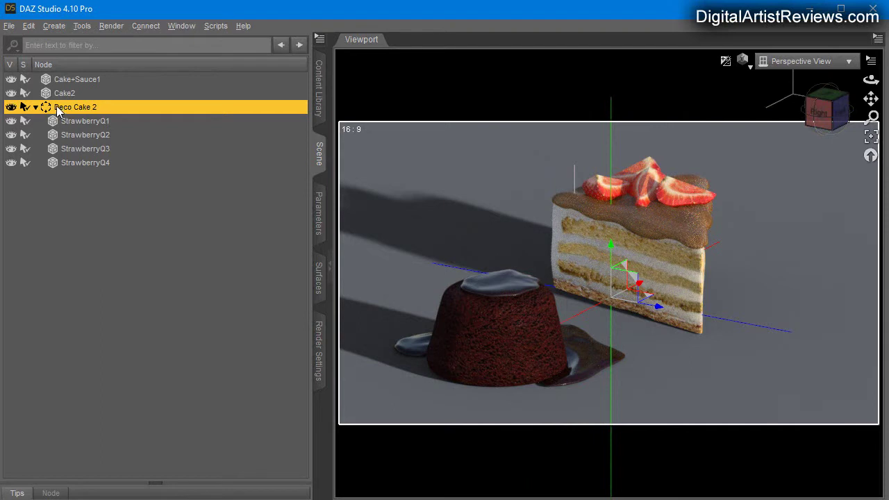
click(77, 121)
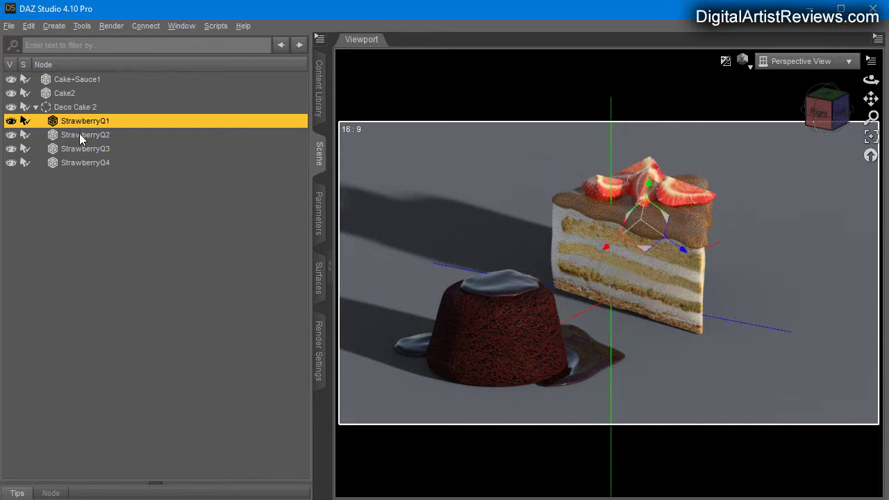
click(79, 134)
click(91, 150)
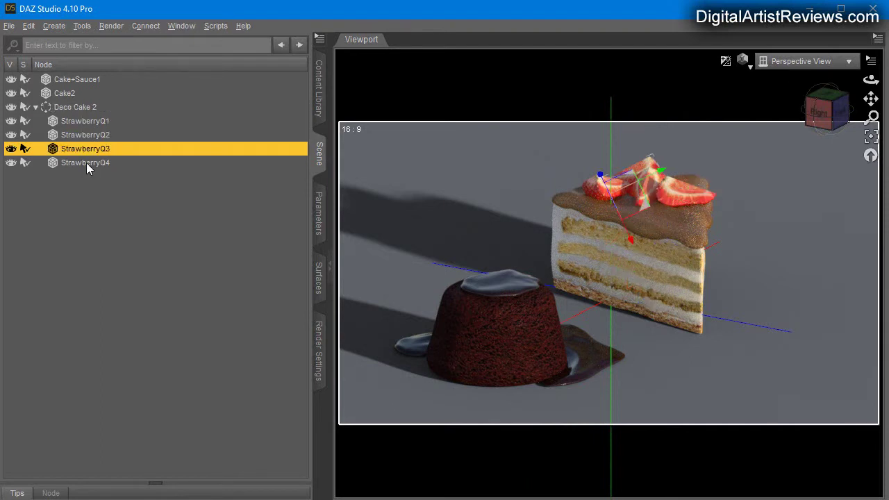
click(86, 162)
click(69, 124)
click(12, 135)
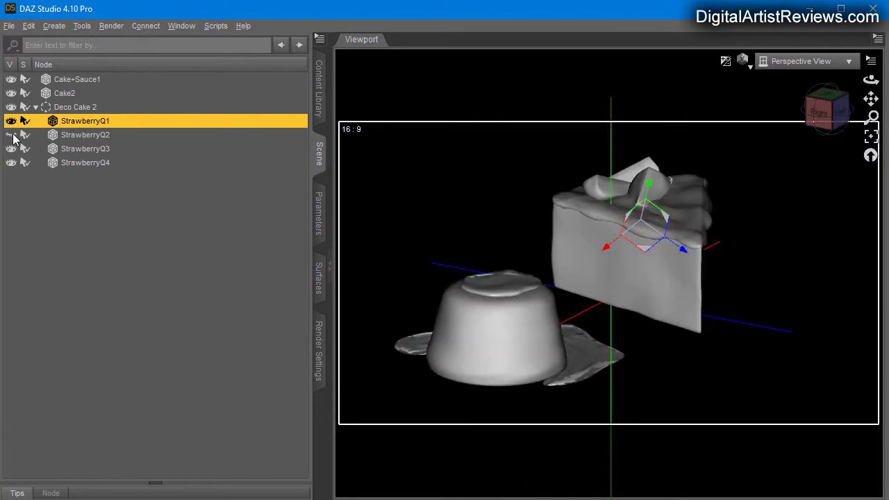
click(13, 134)
- Try to move StrawberryQ2 along its own tilted axis in a close-up of the slice, and undo that move
click(86, 136)
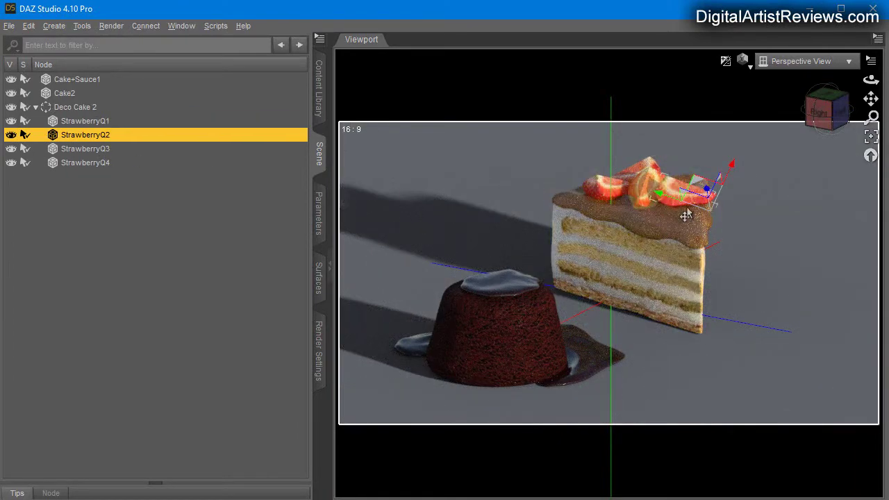
drag(872, 78, 777, 81)
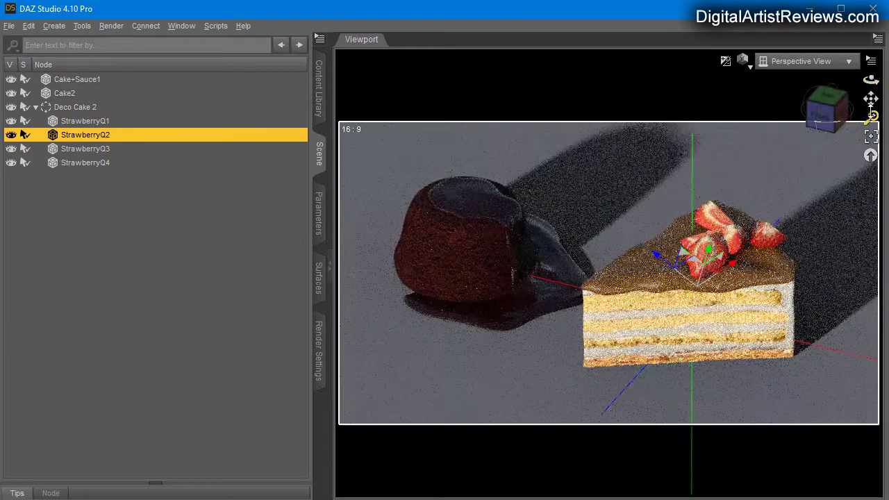
drag(870, 117, 799, 116)
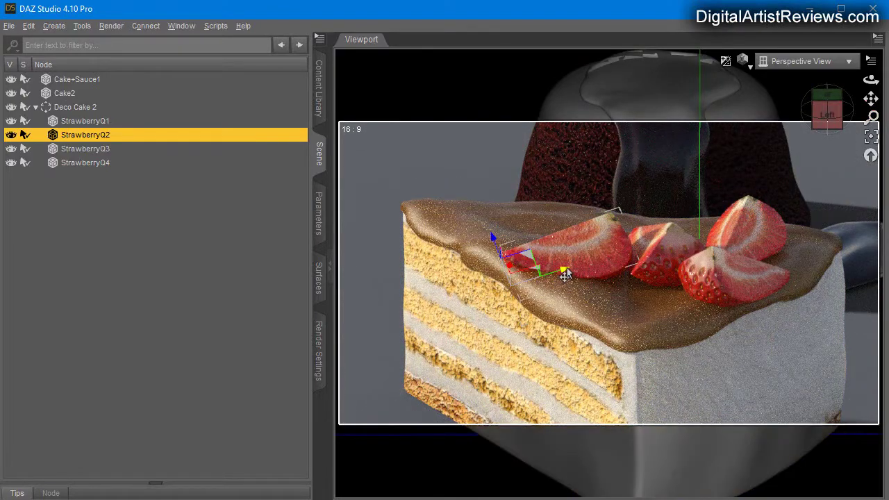
mouse_move(563, 276)
mouse_down()
mouse_move(613, 256)
mouse_move(476, 274)
mouse_move(529, 269)
mouse_up()
click(29, 27)
click(33, 43)
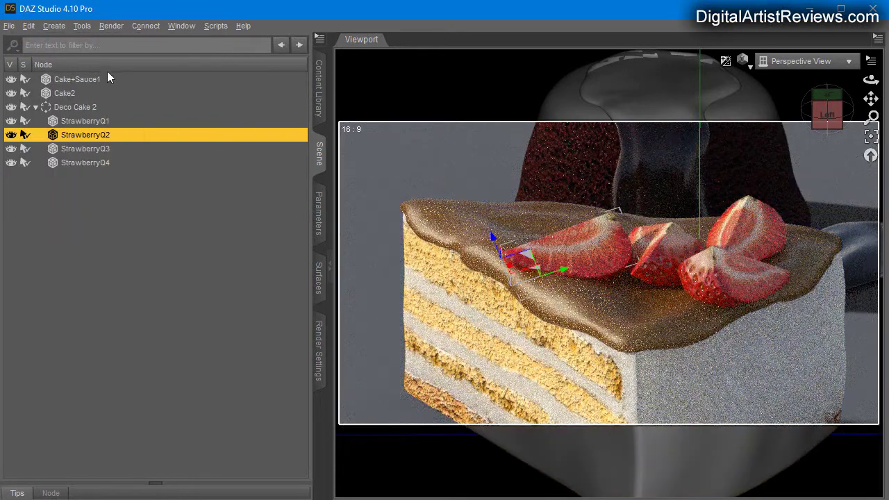
- Create a new null with the default settings and place it inside the Deco Cake 2 group
click(54, 26)
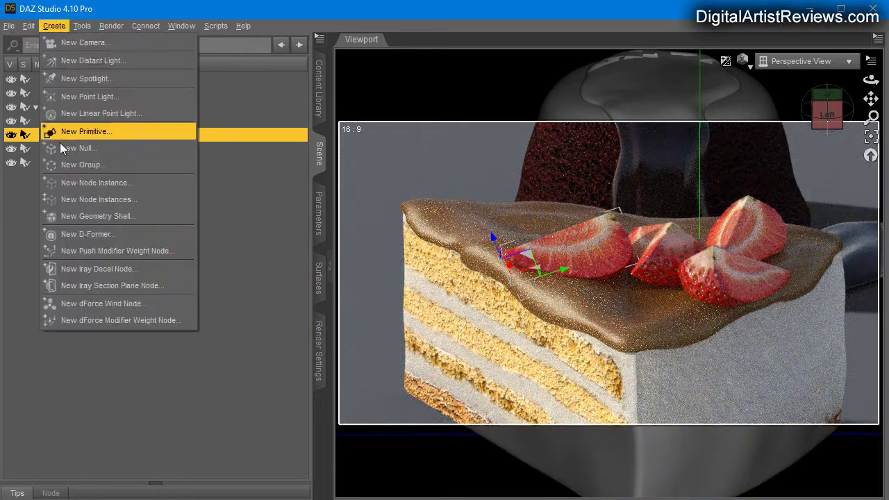
click(61, 148)
click(247, 301)
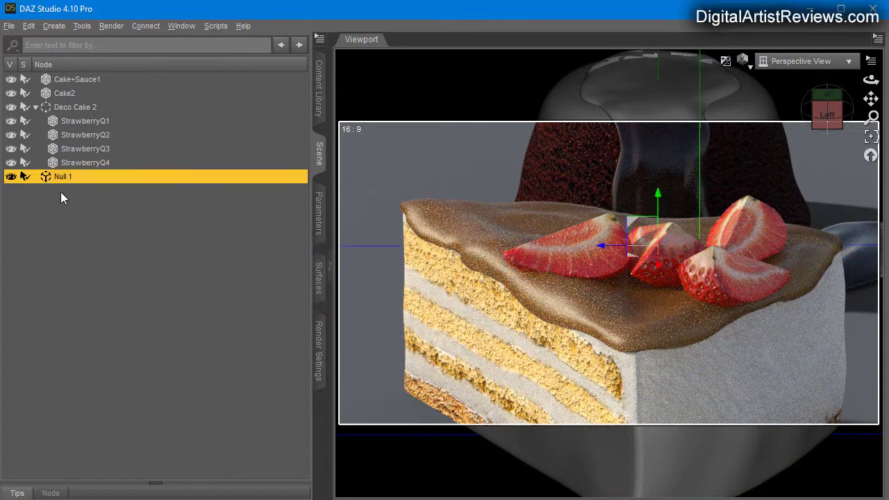
drag(60, 175, 80, 177)
- Parent StrawberryQ2 to the null and move the null so the strawberry shifts farther back on the slice's icing
click(84, 138)
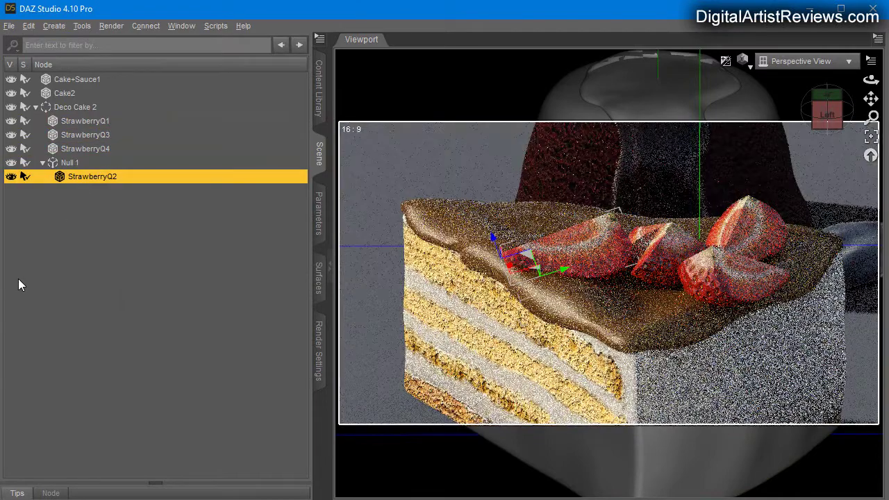
click(66, 166)
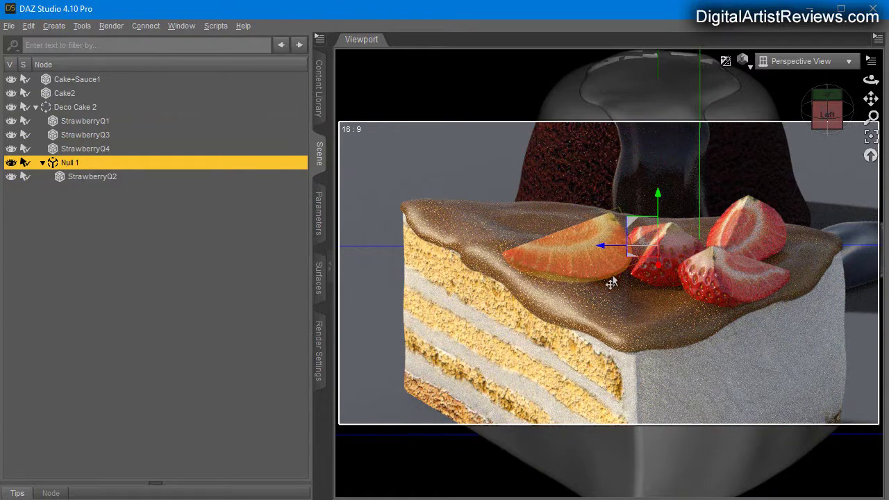
mouse_move(631, 263)
mouse_down()
mouse_move(631, 254)
mouse_move(641, 279)
mouse_move(678, 280)
mouse_move(653, 253)
mouse_move(561, 218)
mouse_move(615, 247)
mouse_up()
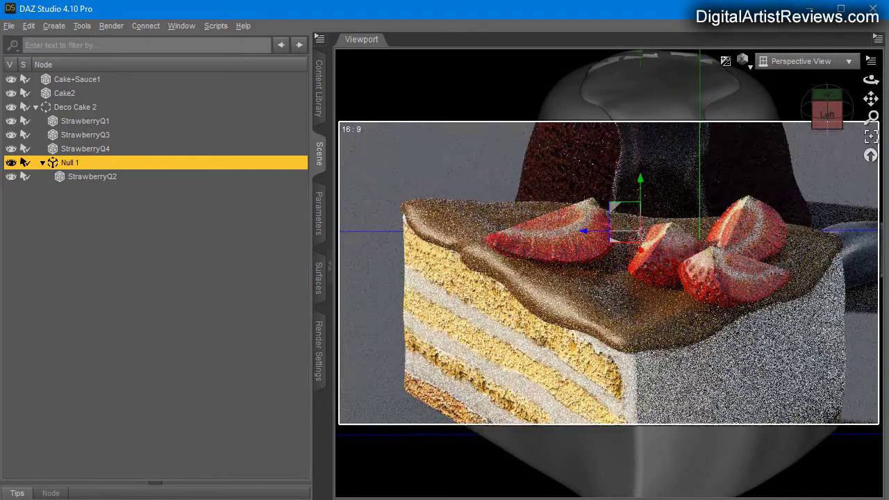
- Browse the remaining Sweet Temptation props in the library and compare them with the images on the Daz3D product page
click(319, 87)
scroll(223, 364, down, 6)
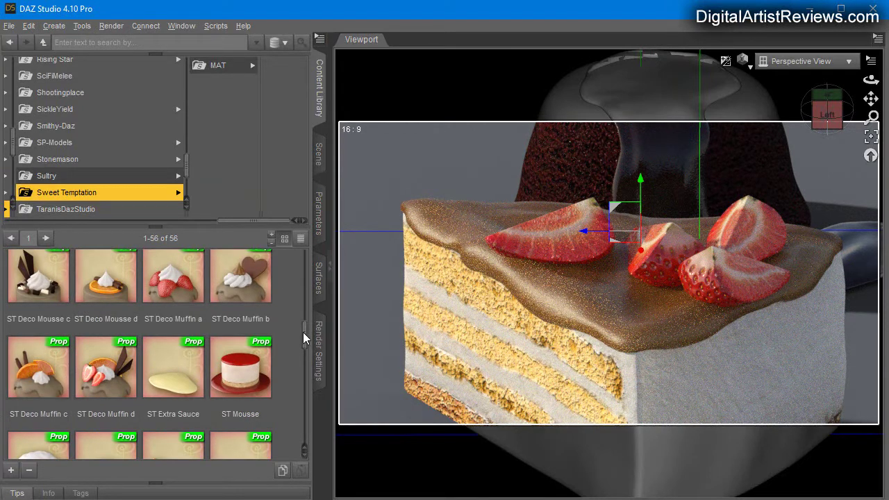
drag(304, 338, 303, 259)
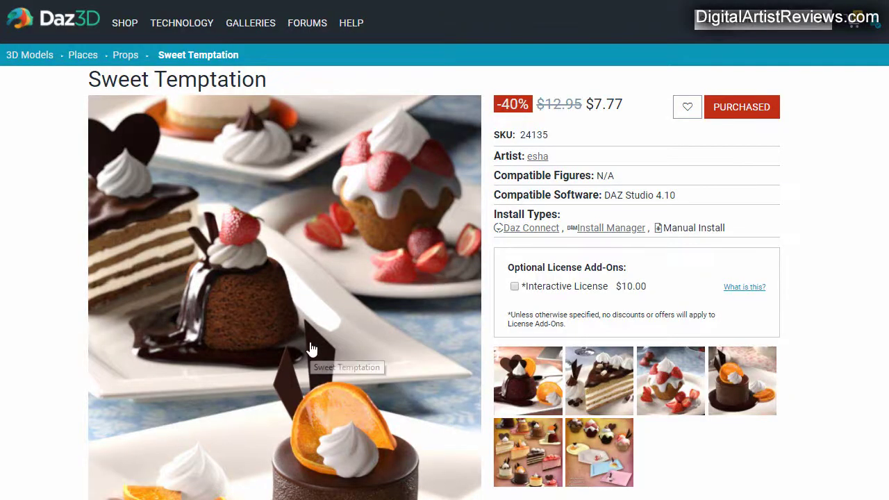
scroll(193, 374, down, 1)
scroll(401, 188, up, 1)
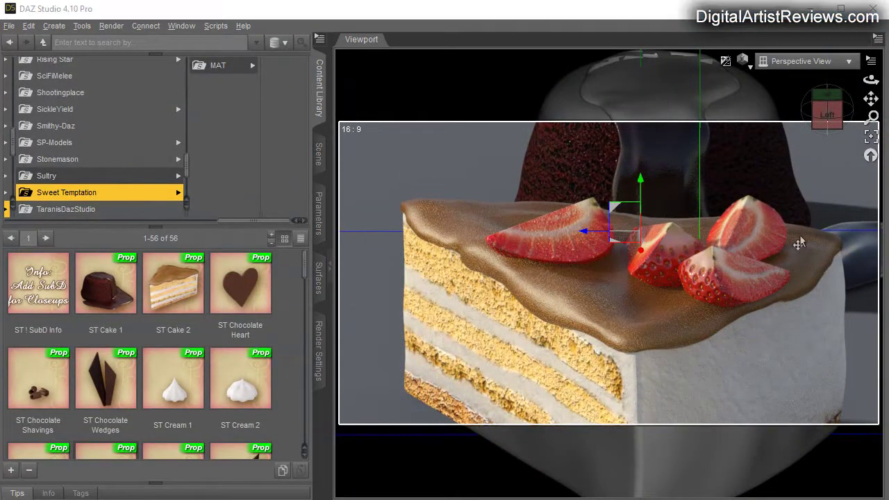
- Inspect the strawberry-topped slice from farther back in DAZ Studio and review the scene's node hierarchy
drag(874, 116, 873, 139)
drag(871, 99, 872, 125)
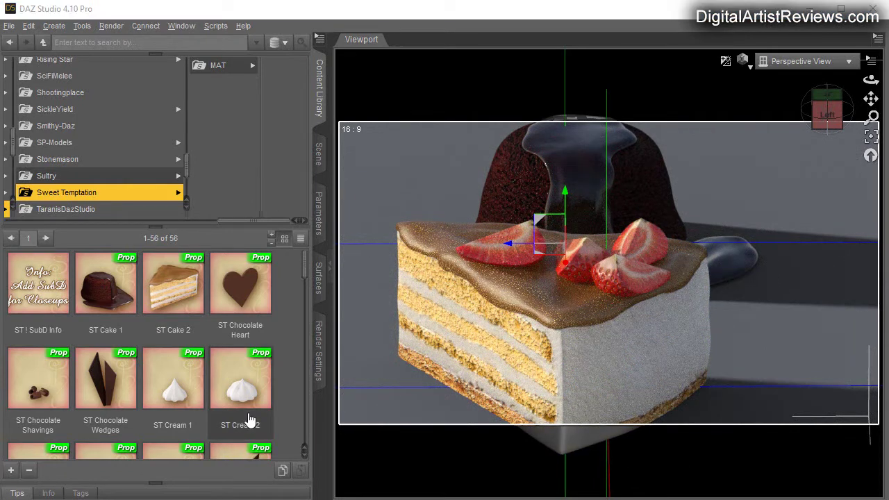
drag(249, 420, 486, 369)
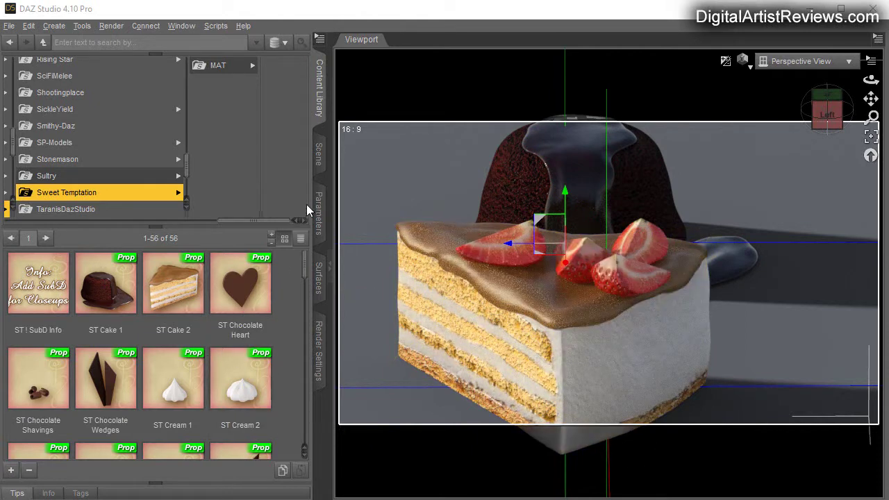
click(318, 154)
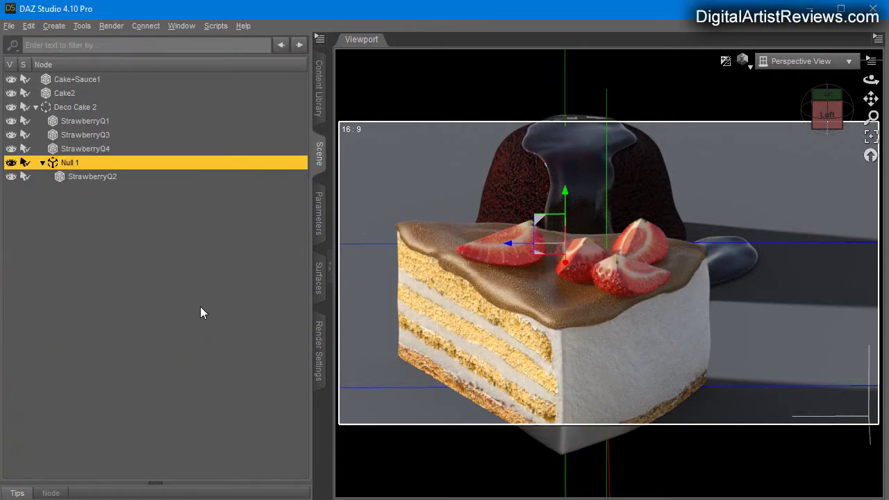